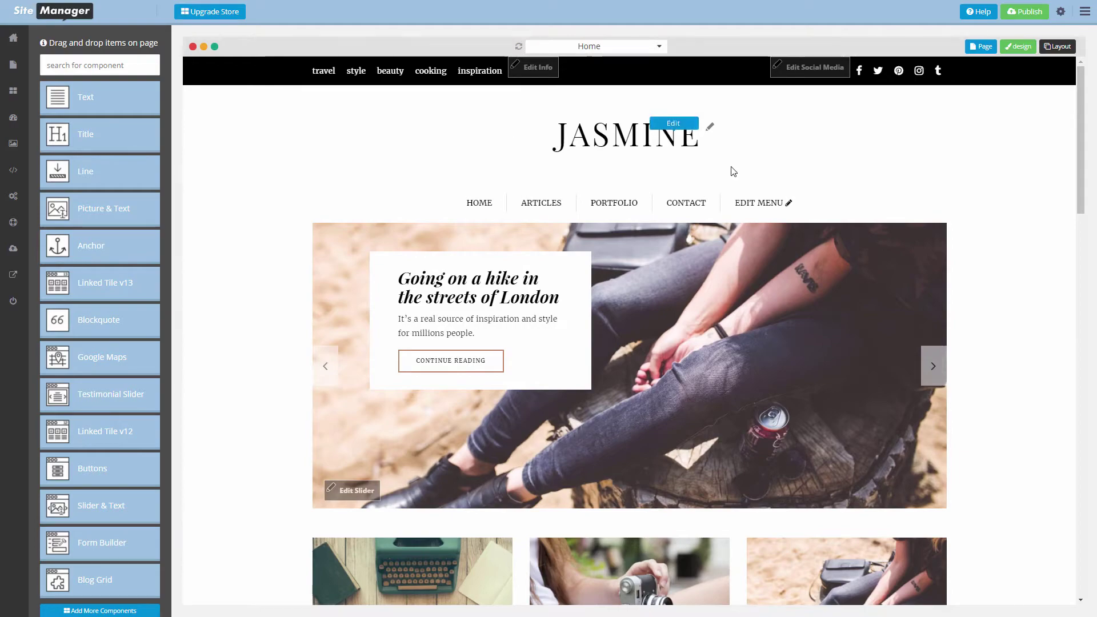
Add a new page named "blog" to the site and move it above Contact in the page order
{"action": "left_click", "coordinate": [754, 206]}
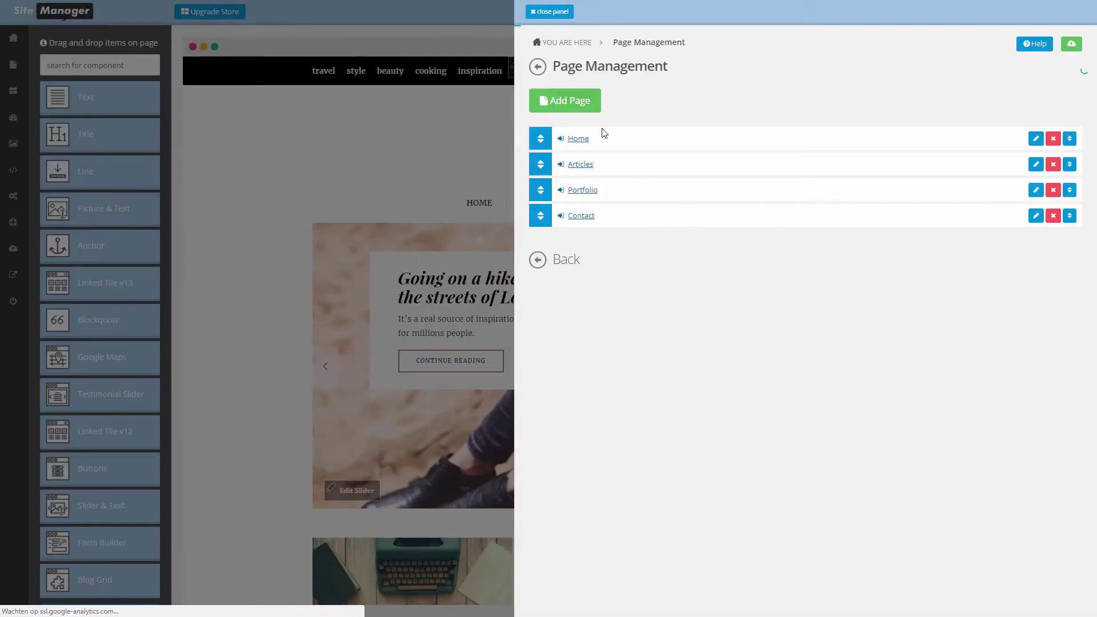
{"action": "left_click", "coordinate": [582, 112]}
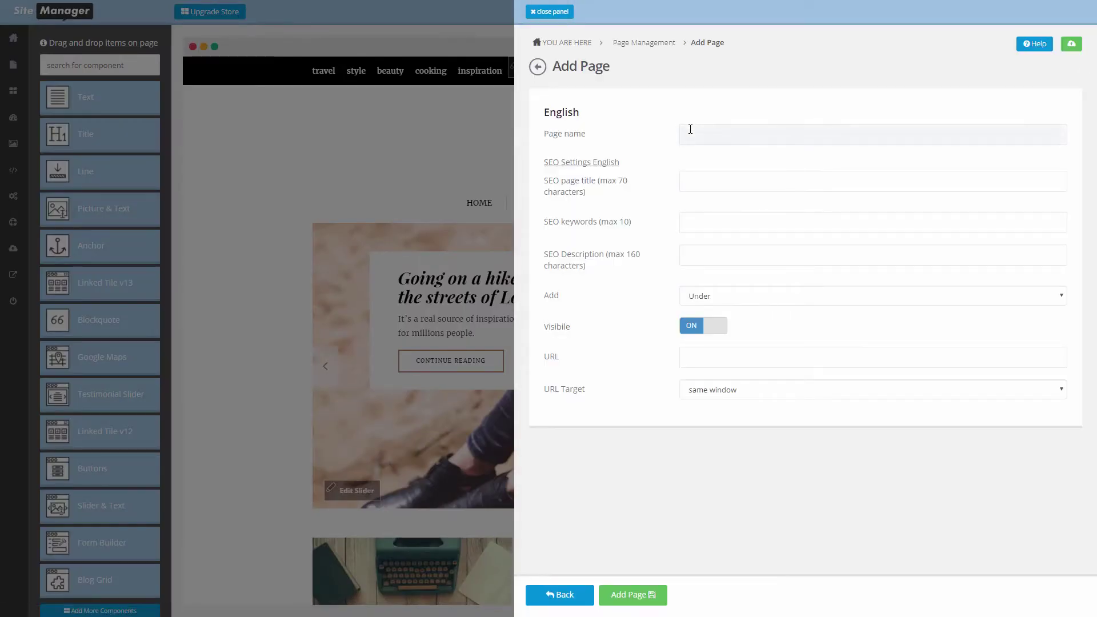
{"action": "left_click", "coordinate": [690, 129]}
{"action": "type", "text": "blog"}
{"action": "left_click", "coordinate": [642, 598]}
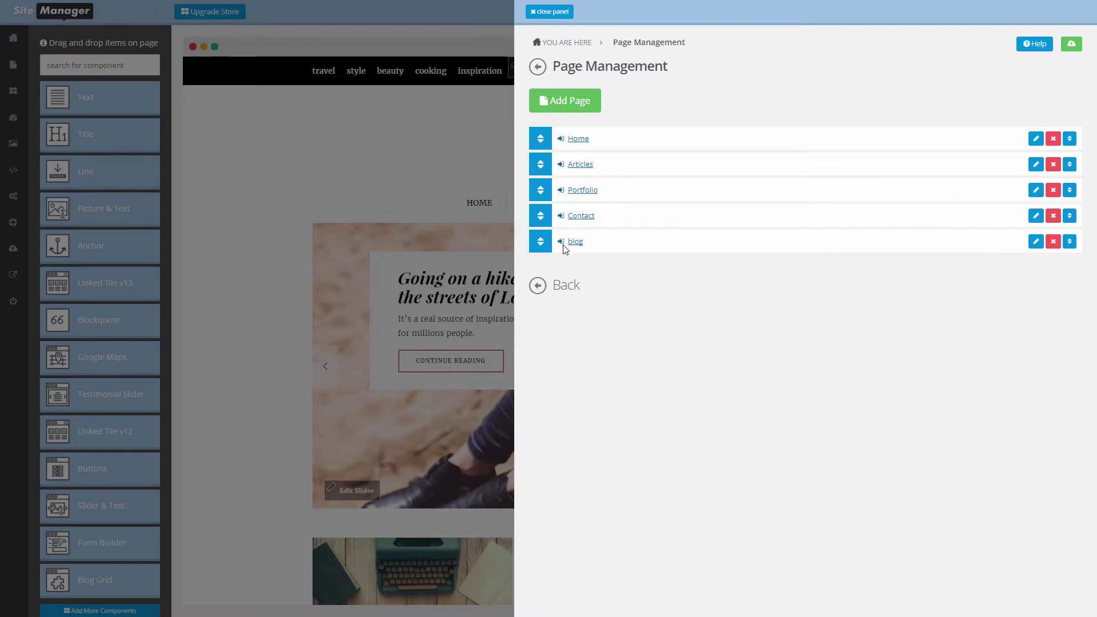
{"action": "left_click_drag", "start_coordinate": [540, 241], "coordinate": [550, 232]}
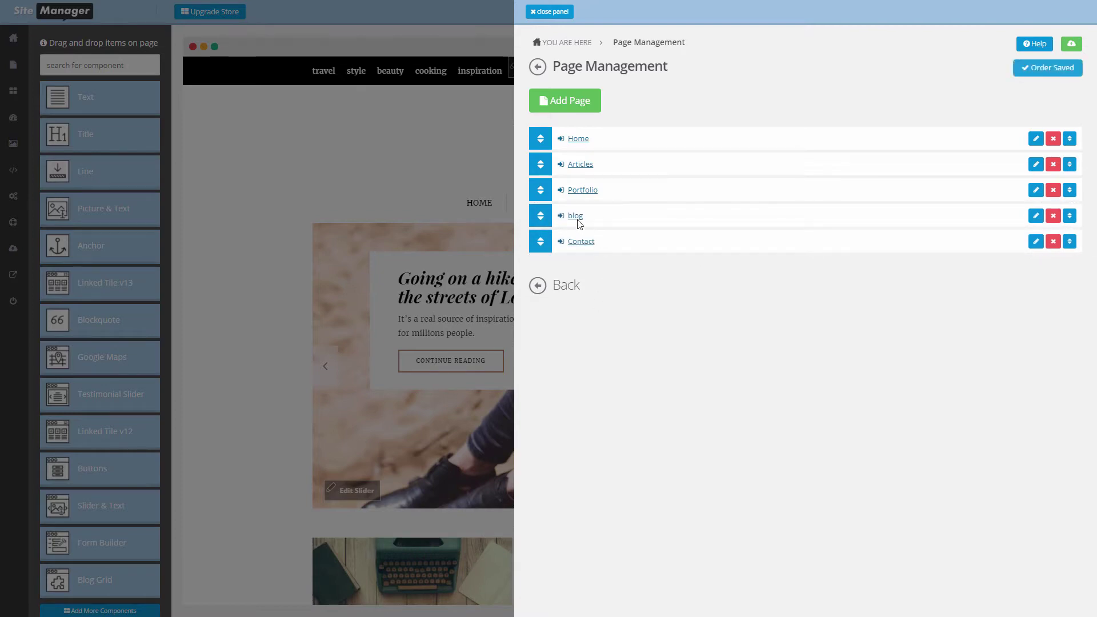
Open the blog page and place a Blog Grid component in its empty content area
{"action": "left_click", "coordinate": [578, 219]}
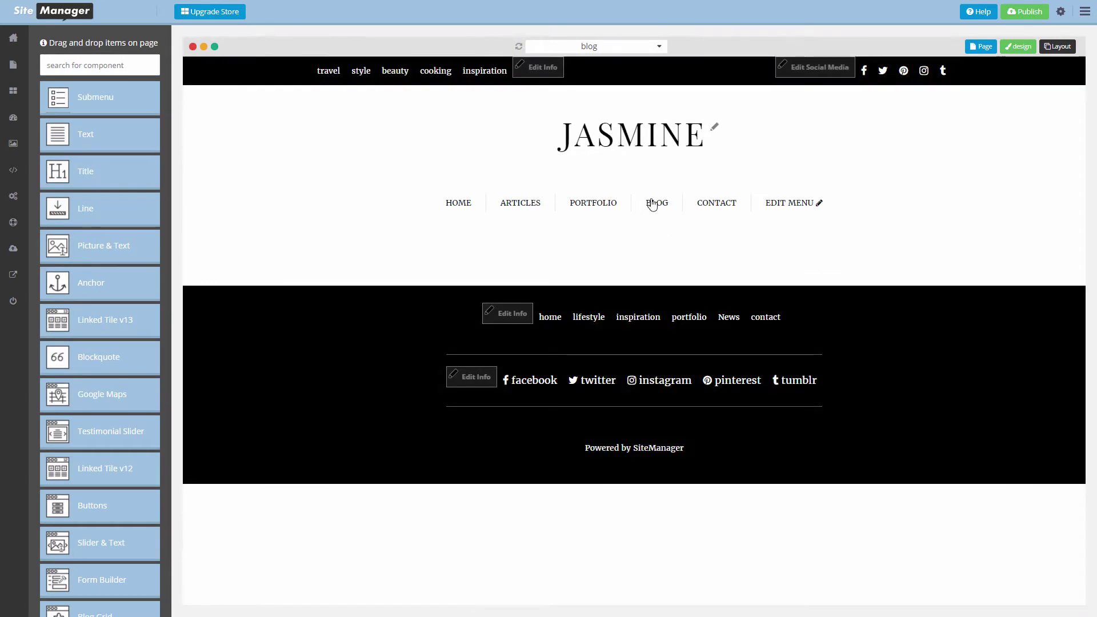
{"action": "left_click", "coordinate": [79, 65]}
{"action": "type", "text": "blog"}
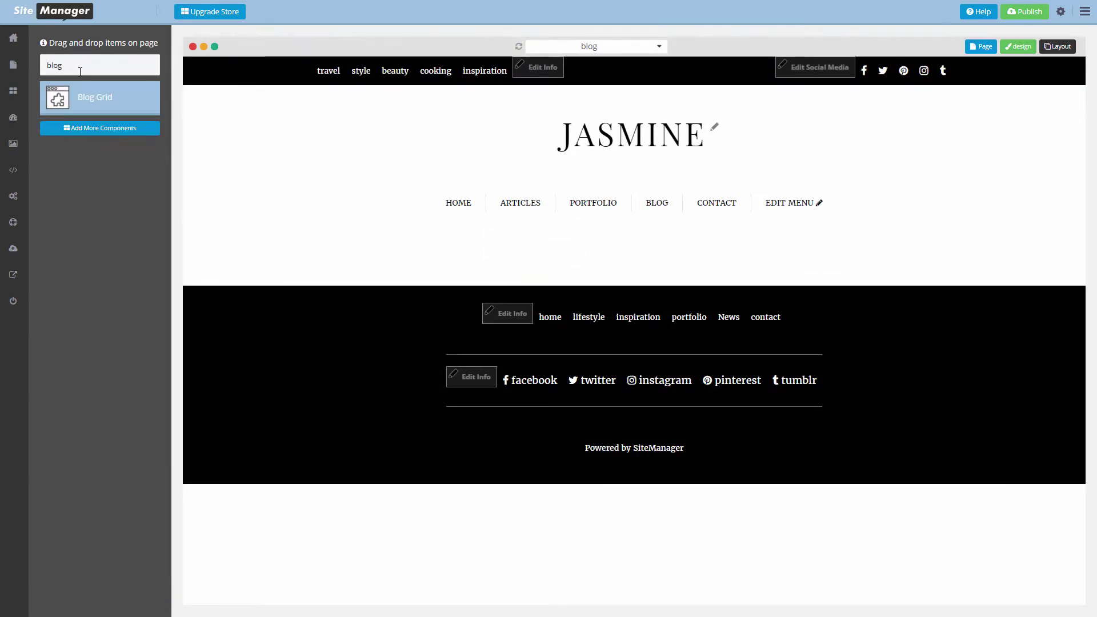
{"action": "left_click_drag", "start_coordinate": [84, 101], "coordinate": [486, 274]}
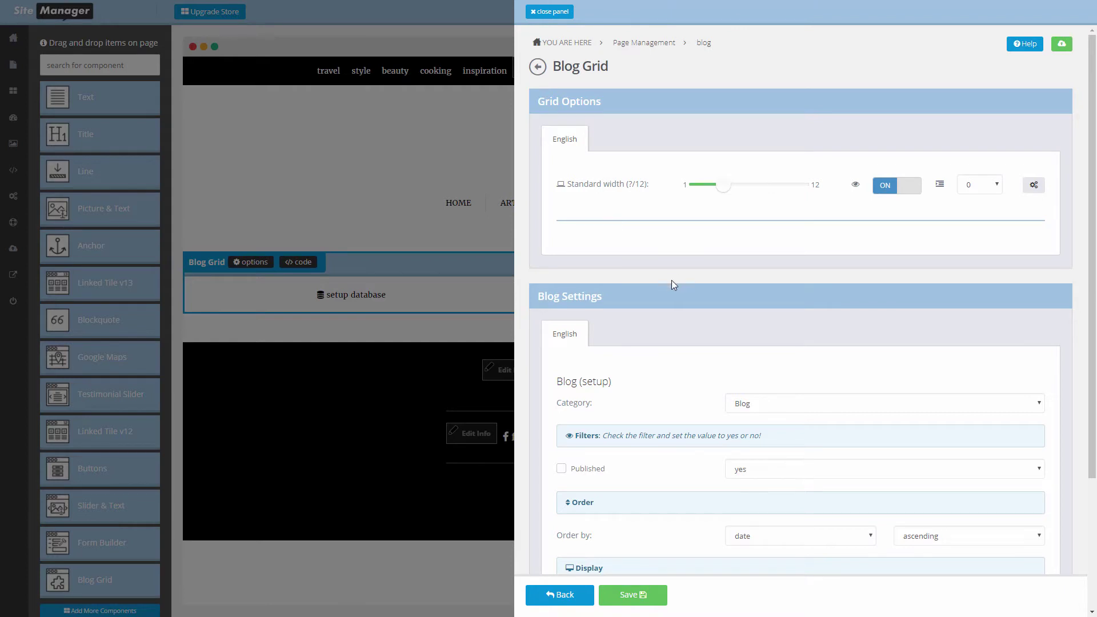
Configure the Blog Grid with category Blog, the Published filter enabled and blog as database page, and save the settings
{"action": "scroll", "coordinate": [641, 247], "scroll_direction": "down", "scroll_amount": 3}
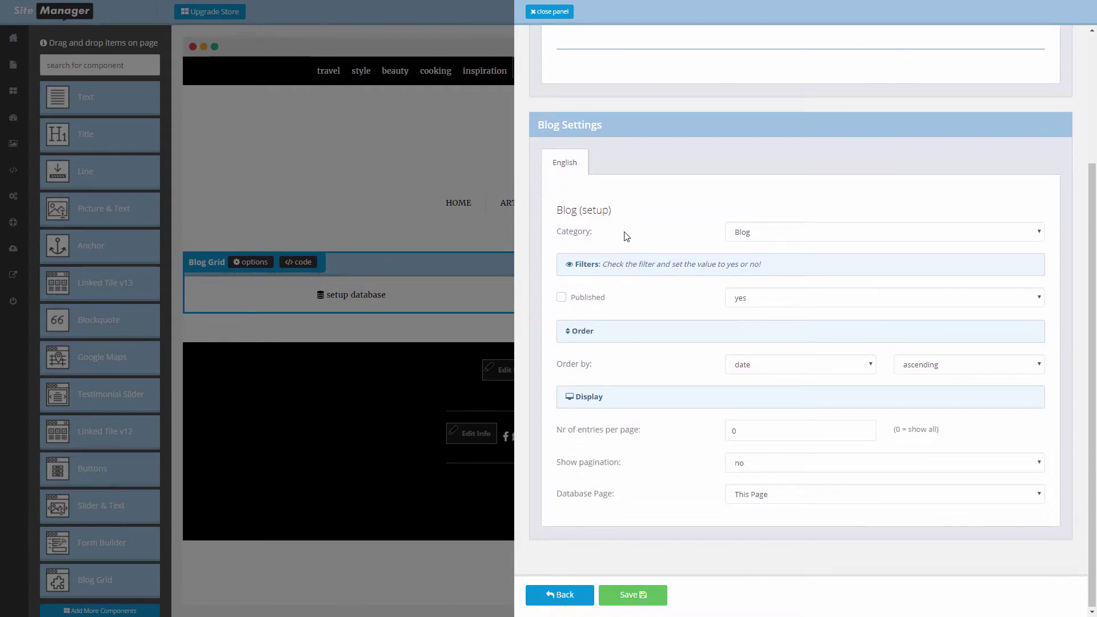
{"action": "left_click", "coordinate": [759, 232]}
{"action": "left_click", "coordinate": [760, 232]}
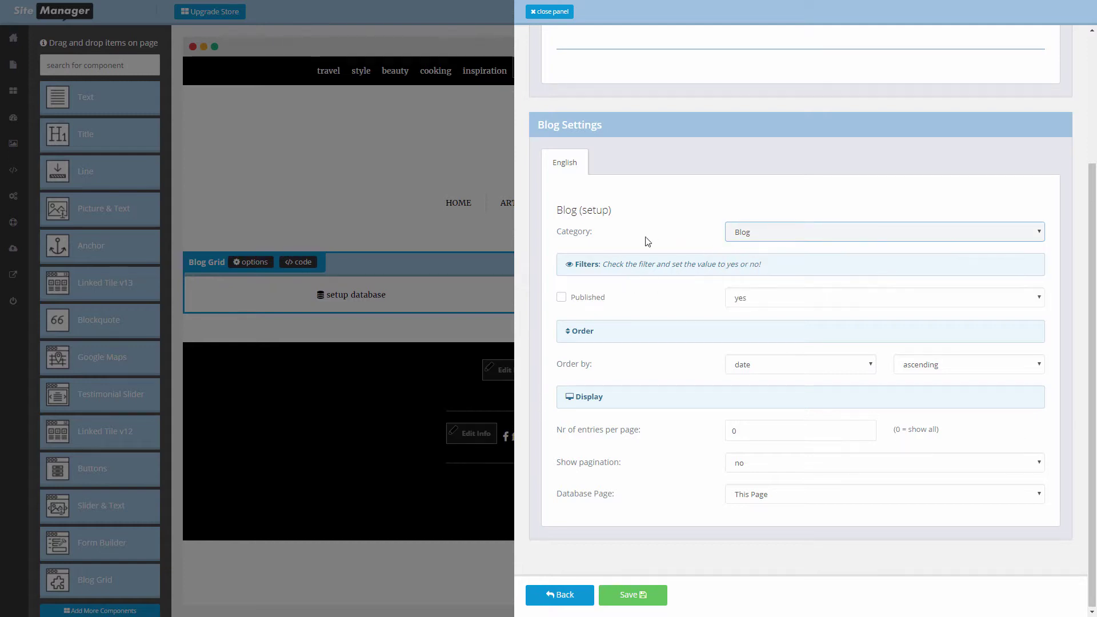
{"action": "left_click", "coordinate": [560, 298]}
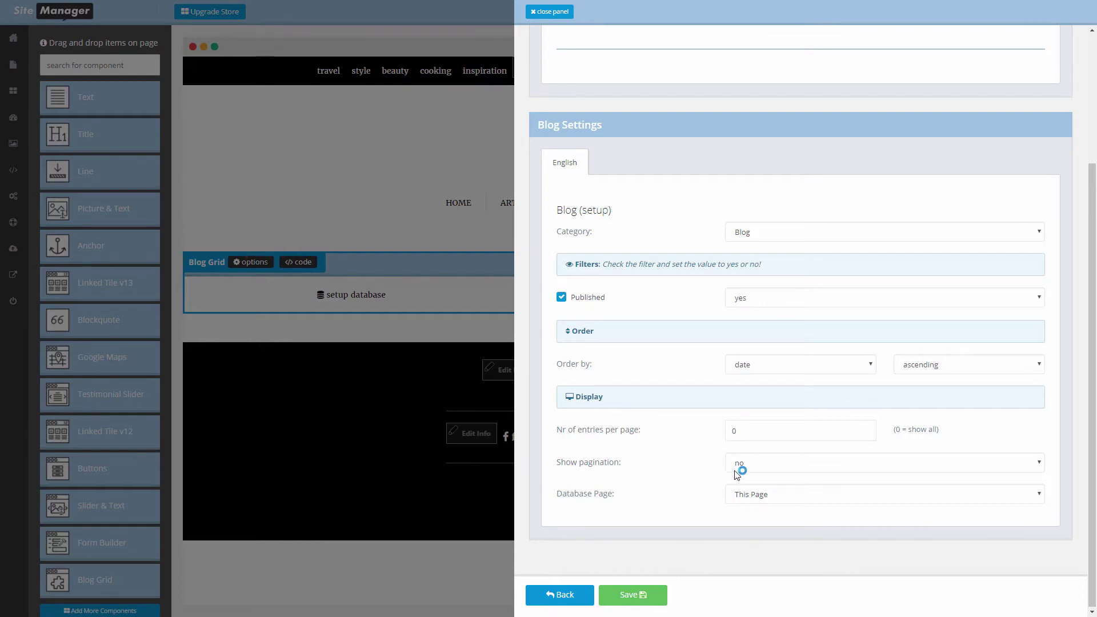
{"action": "left_click", "coordinate": [769, 499]}
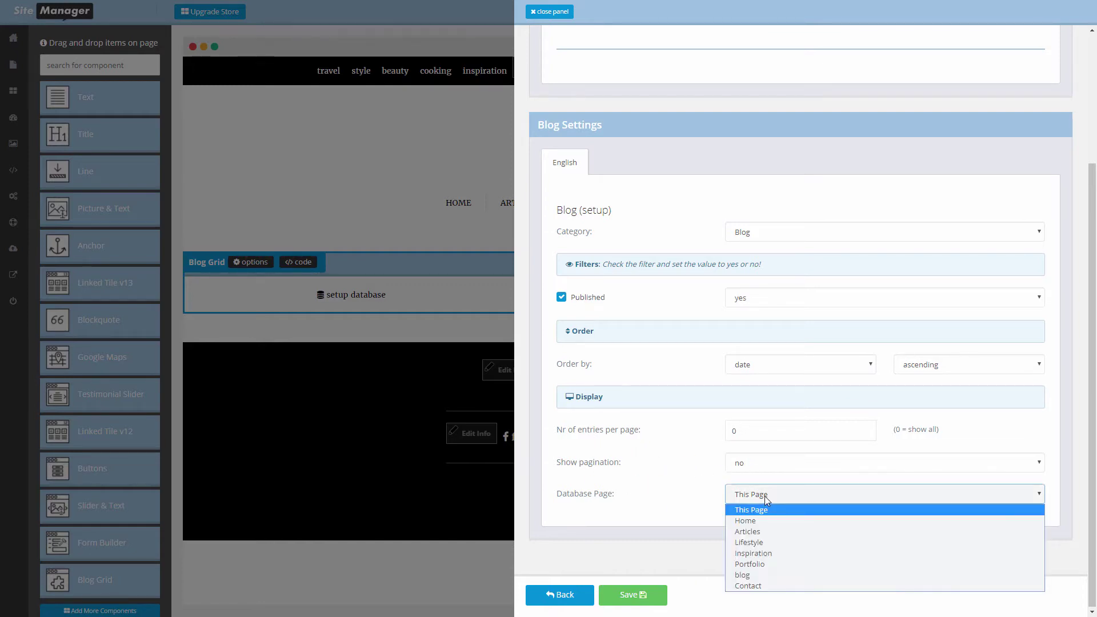
{"action": "left_click", "coordinate": [757, 574]}
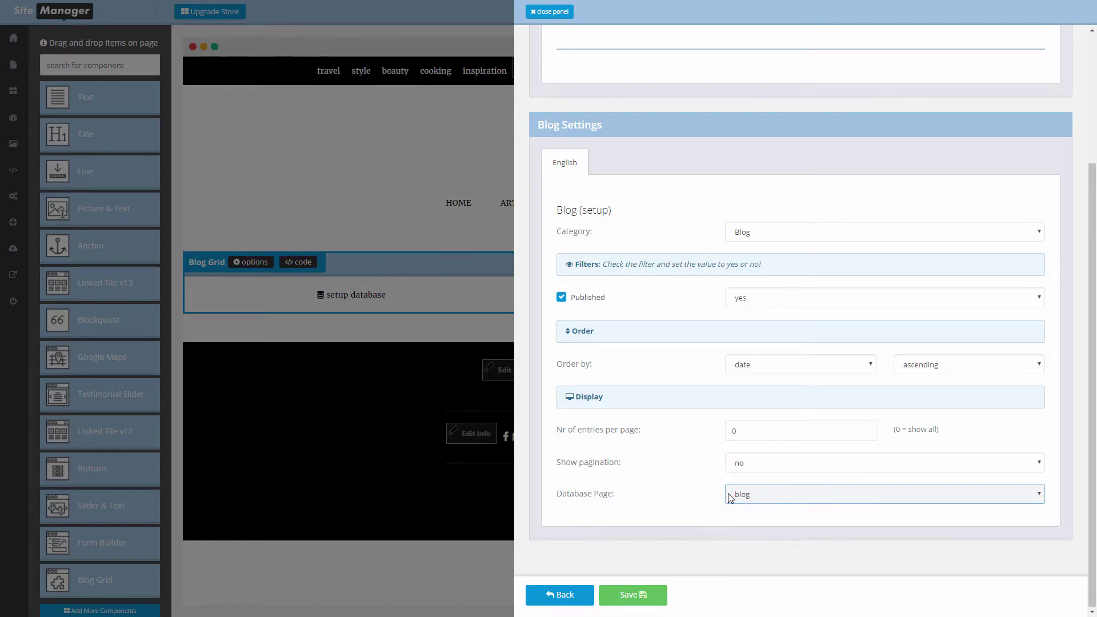
{"action": "left_click", "coordinate": [660, 590]}
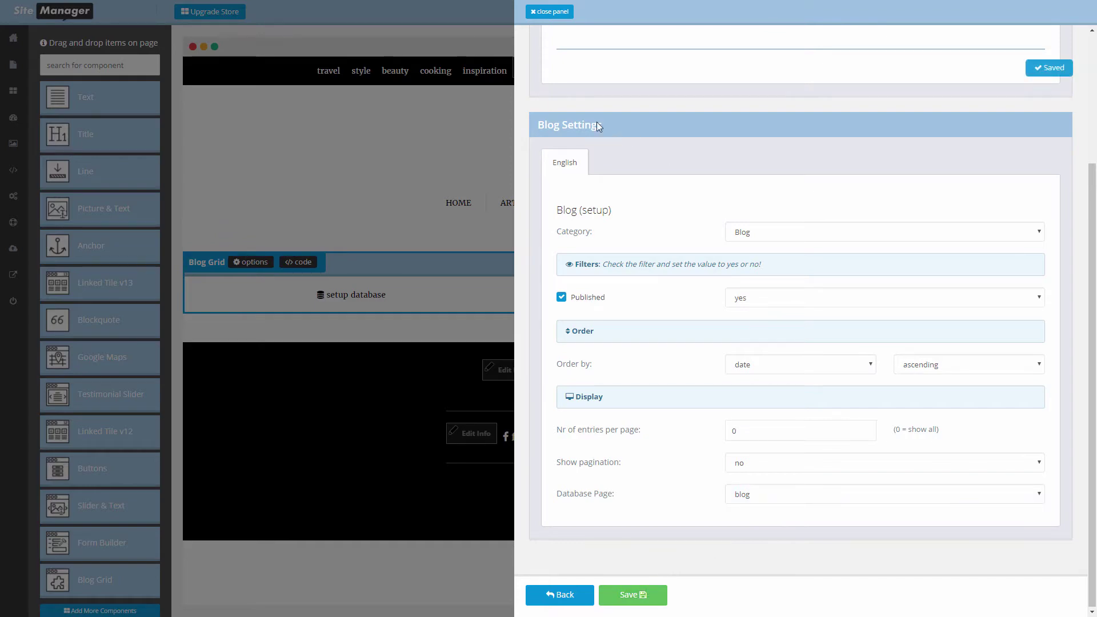
{"action": "left_click", "coordinate": [550, 11]}
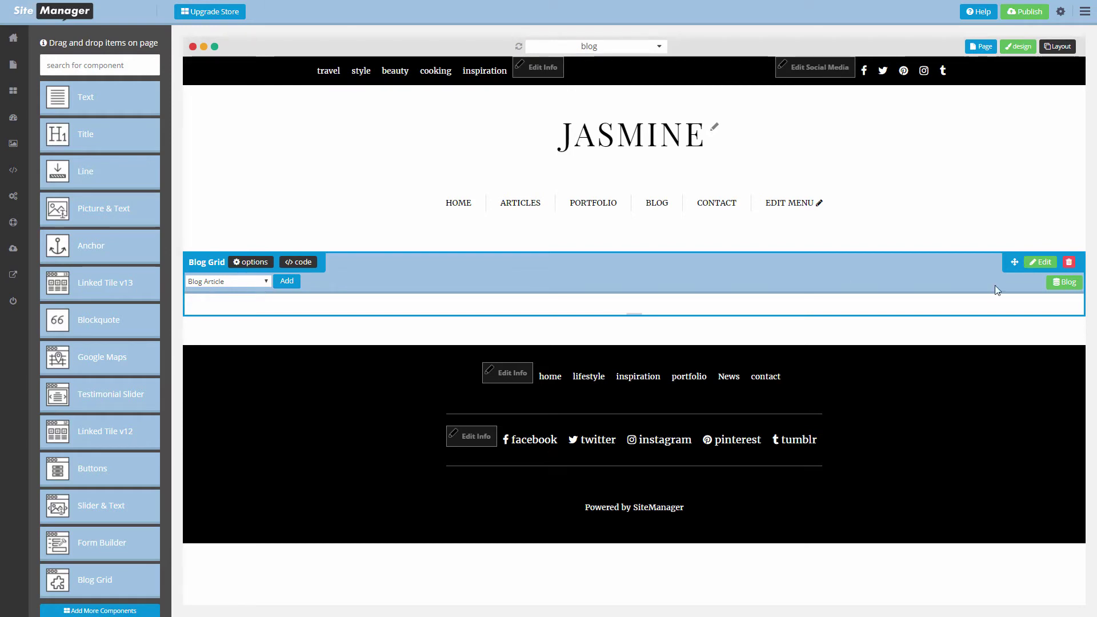
Start a new Blog Article entry in the Blog database and assign it to the Blog and Lifestyle categories
{"action": "left_click", "coordinate": [1065, 284]}
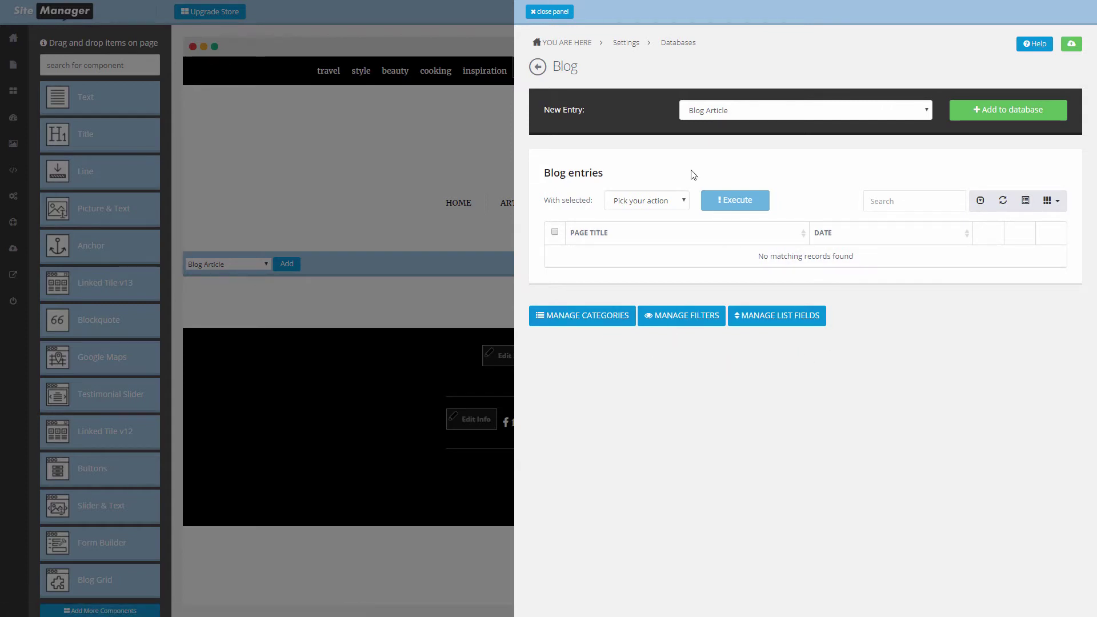
{"action": "left_click", "coordinate": [992, 118]}
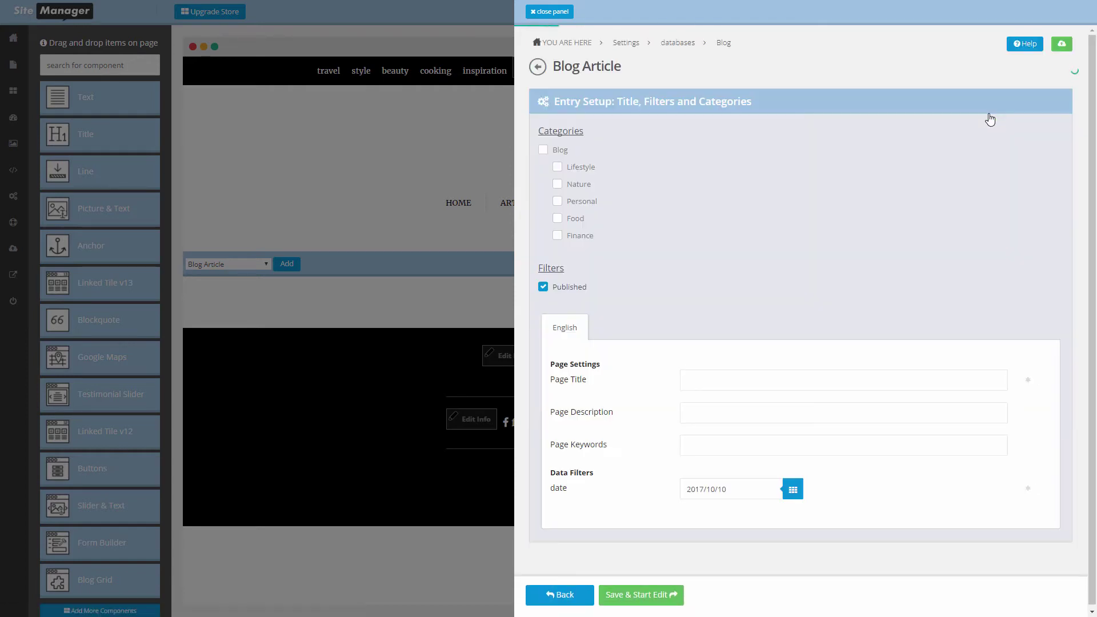
{"action": "left_click", "coordinate": [545, 150]}
{"action": "left_click", "coordinate": [566, 168]}
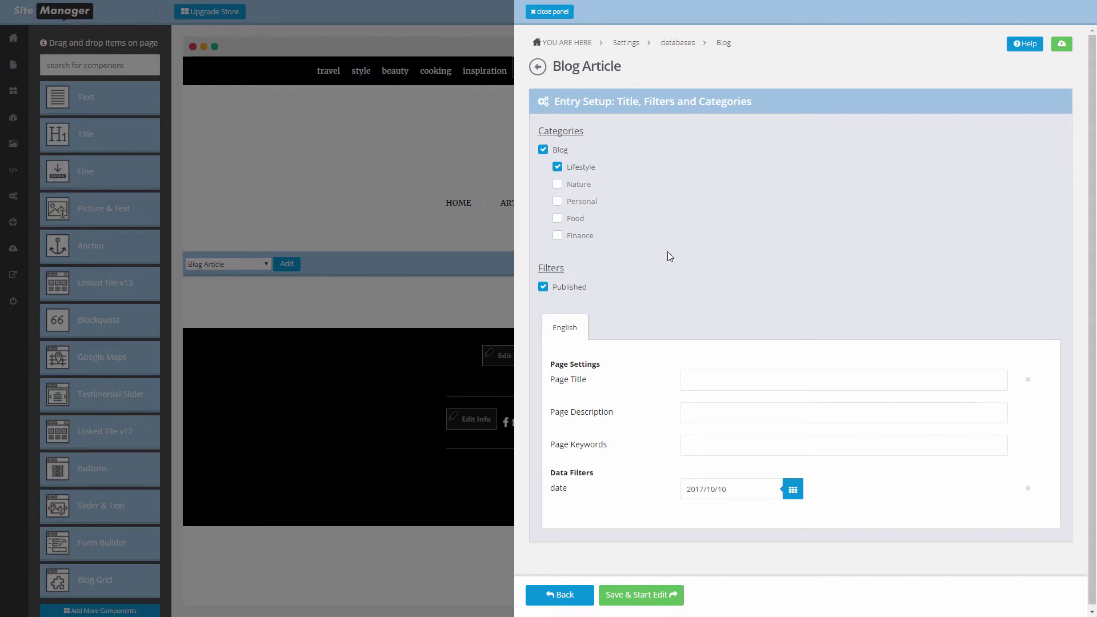
{"action": "left_click", "coordinate": [561, 291]}
{"action": "left_click", "coordinate": [574, 289]}
Set the entry's page title and page description to "blog example 1" and save it to start editing the article
{"action": "left_click", "coordinate": [703, 375]}
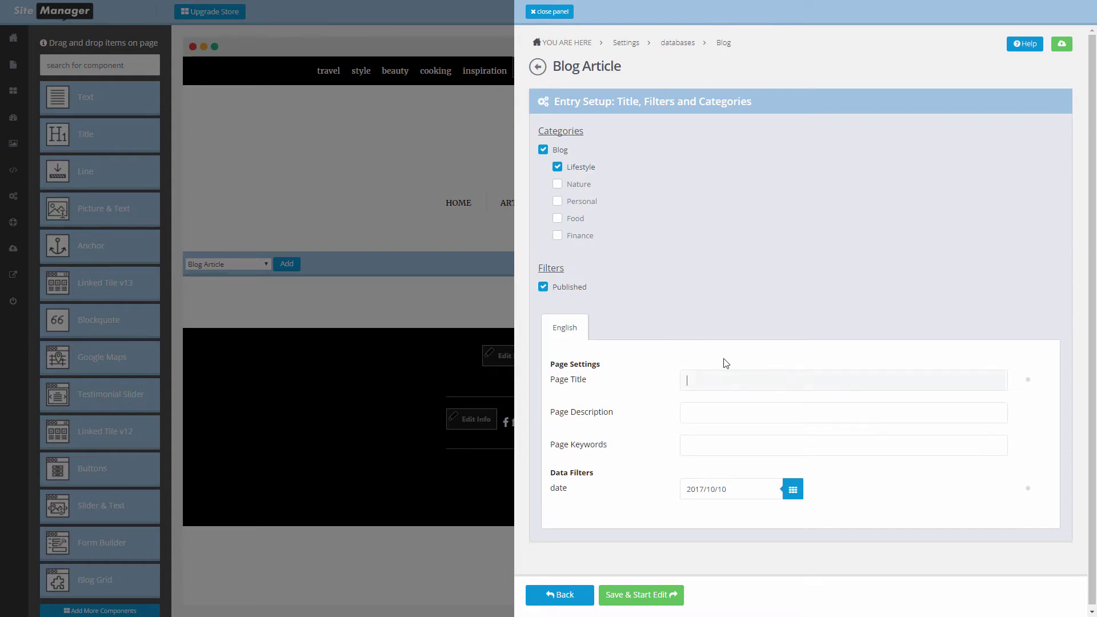
{"action": "type", "text": "blog "}
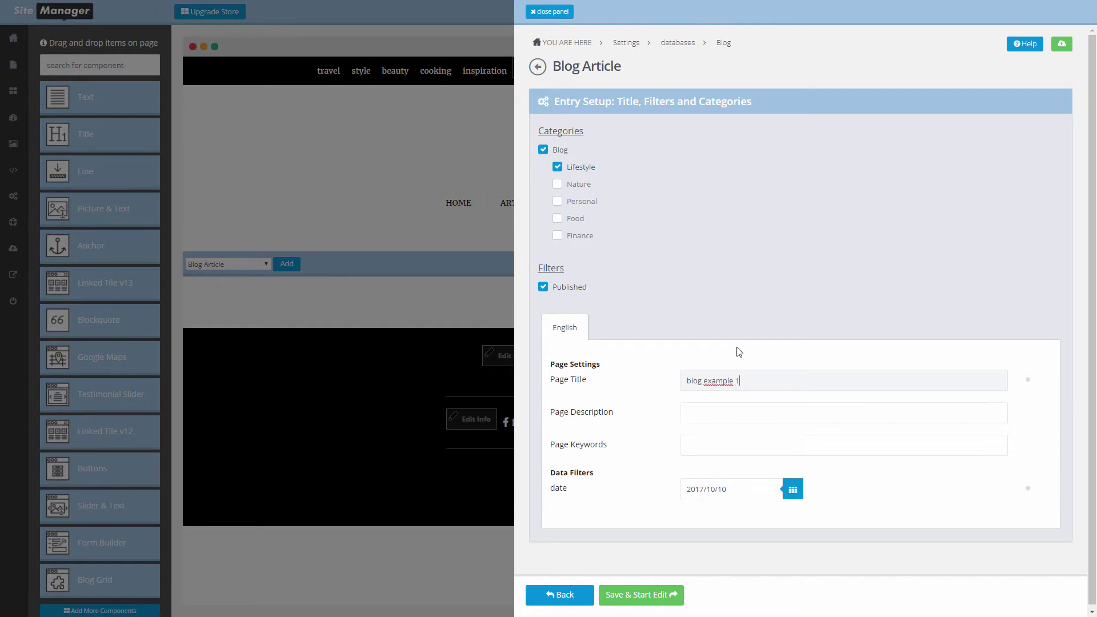
{"action": "type", "text": "example 1"}
{"action": "left_click_drag", "start_coordinate": [741, 381], "coordinate": [683, 381]}
{"action": "key", "text": "ctrl+c"}
{"action": "left_click", "coordinate": [706, 415]}
{"action": "key", "text": "ctrl+v"}
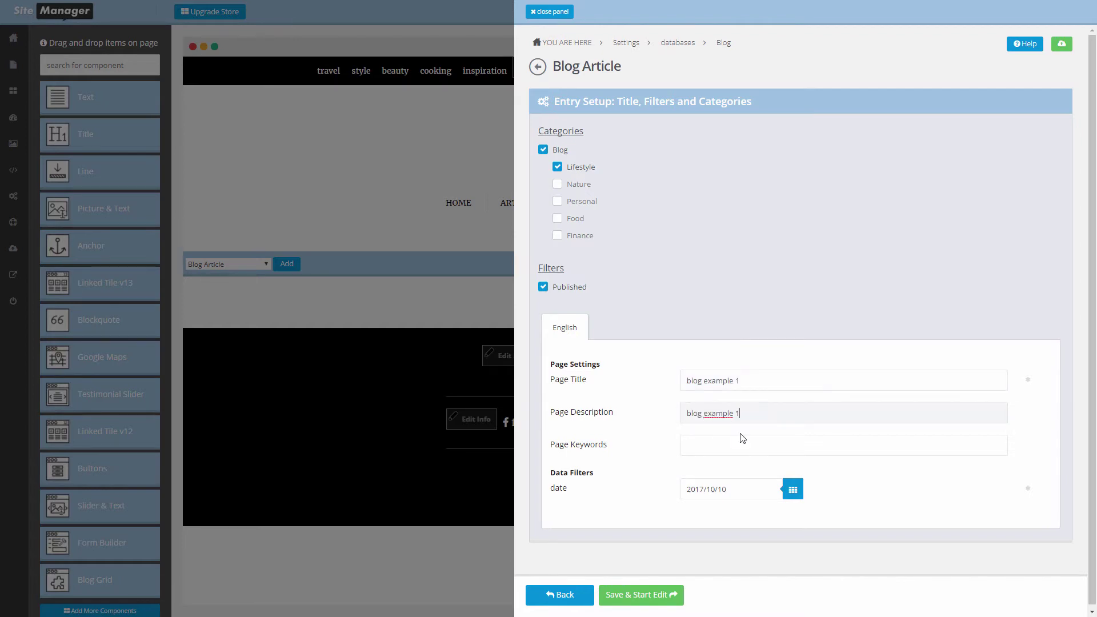
{"action": "left_click", "coordinate": [675, 466]}
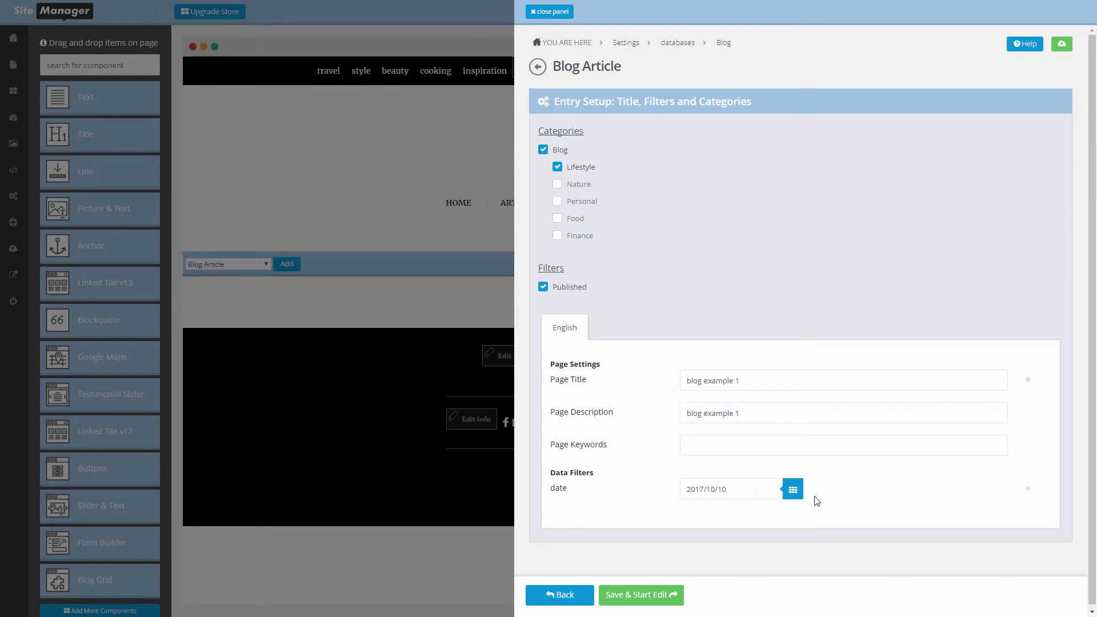
{"action": "left_click", "coordinate": [650, 598]}
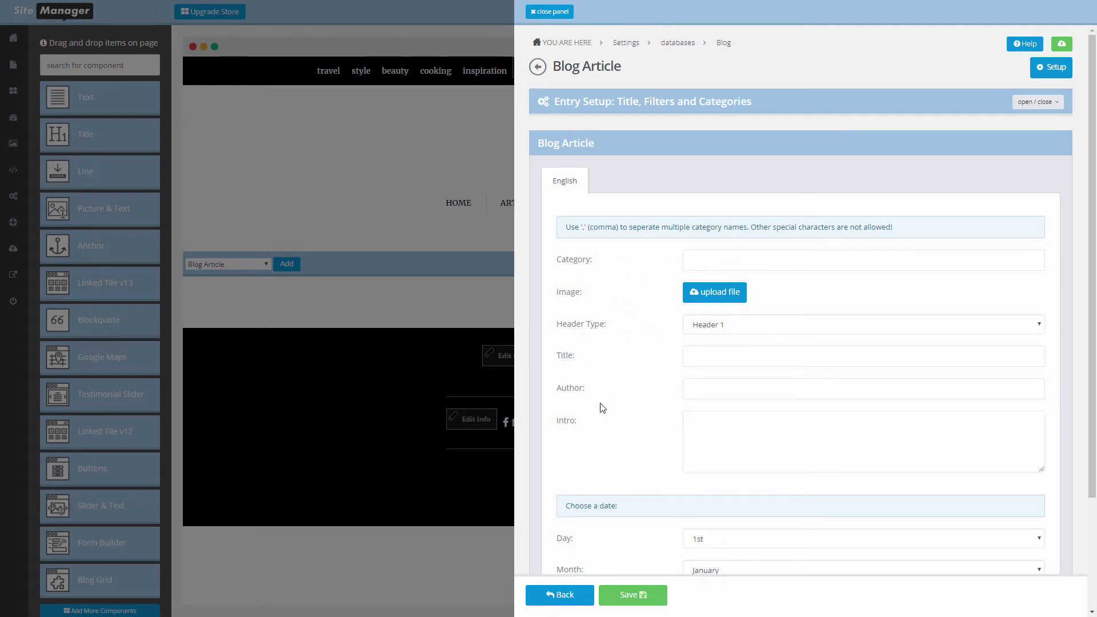
In the Blog Article setup, set the button texts to "Next", "Previous" and "Read more", save, and return to the article
{"action": "left_click", "coordinate": [1050, 77]}
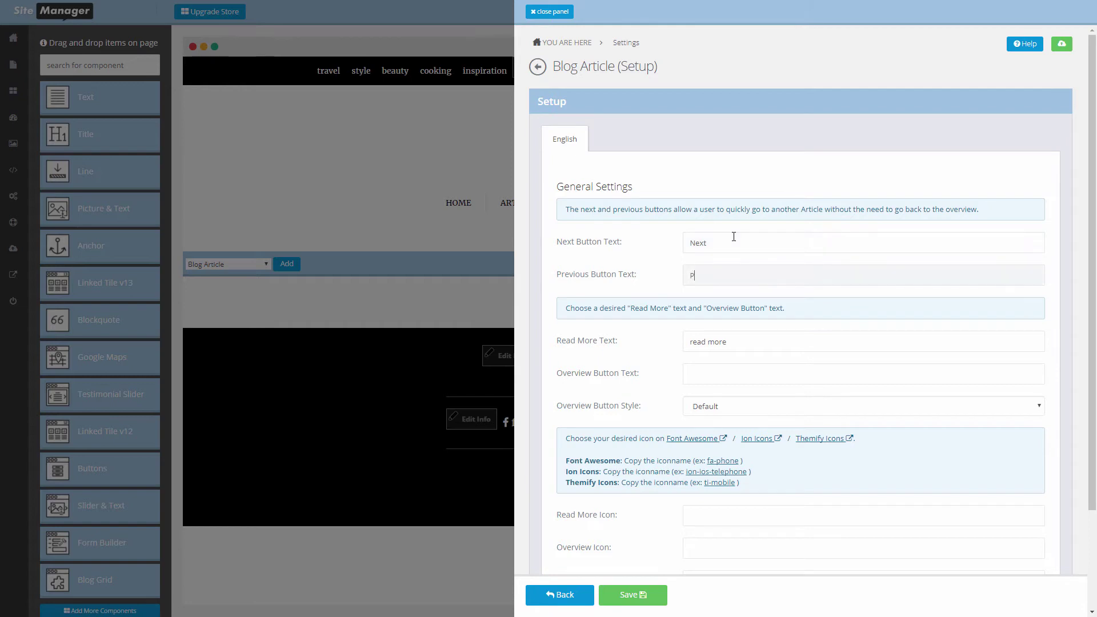
{"action": "key", "text": "BackSpace"}
{"action": "double_click", "coordinate": [693, 341]}
{"action": "left_click", "coordinate": [726, 375]}
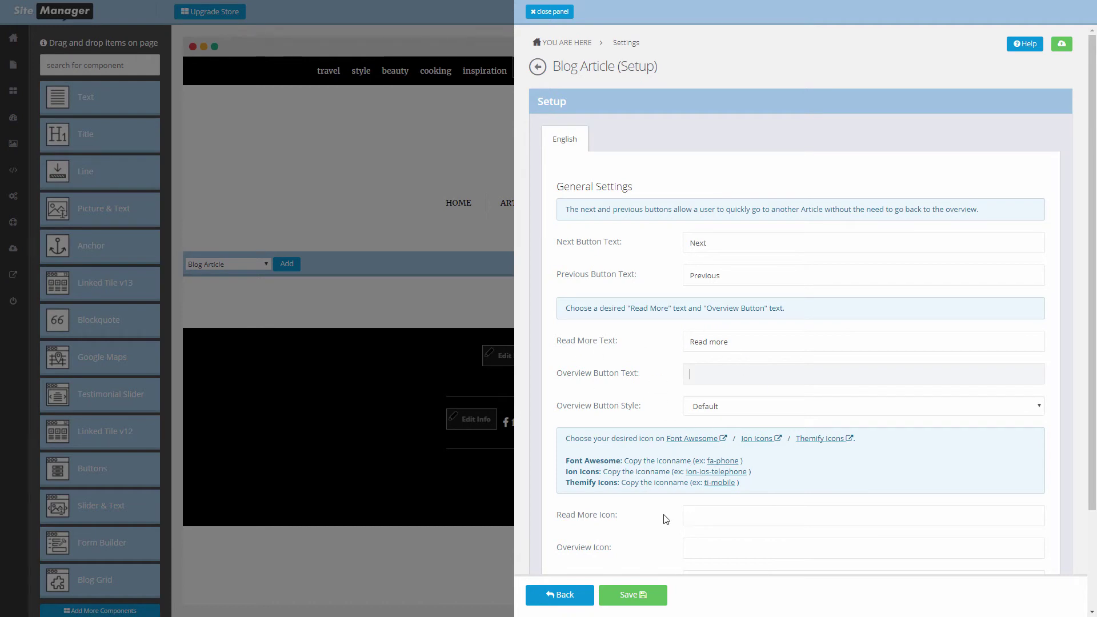
{"action": "left_click", "coordinate": [636, 595]}
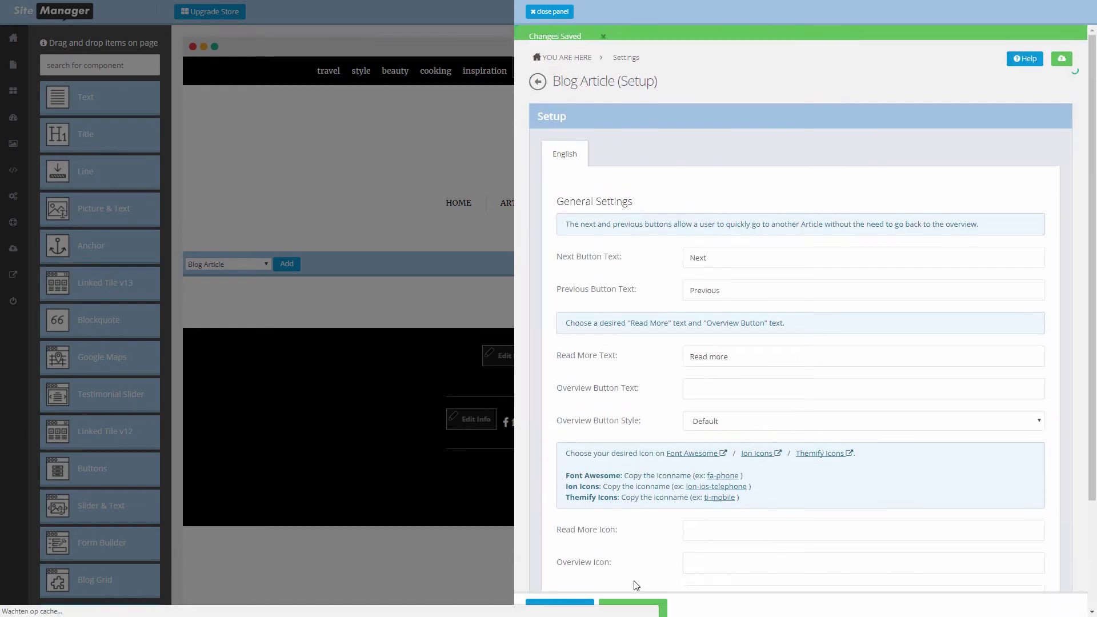
{"action": "left_click", "coordinate": [566, 596]}
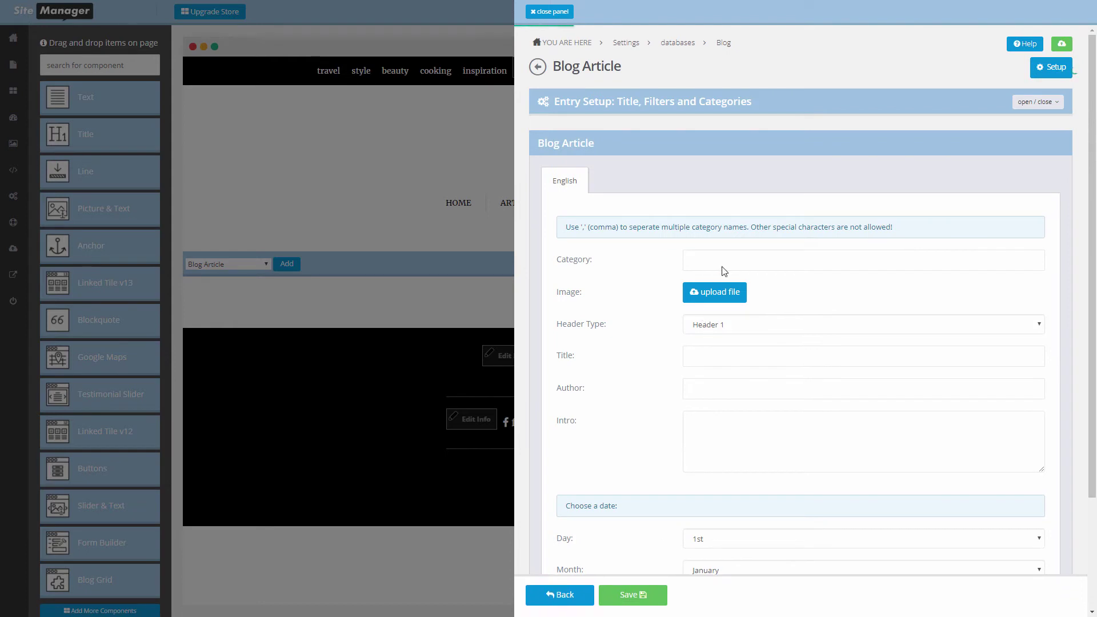
Fill in the article's category as "lifestyle", its title as "blog example 1", and the author's name
{"action": "left_click", "coordinate": [723, 267]}
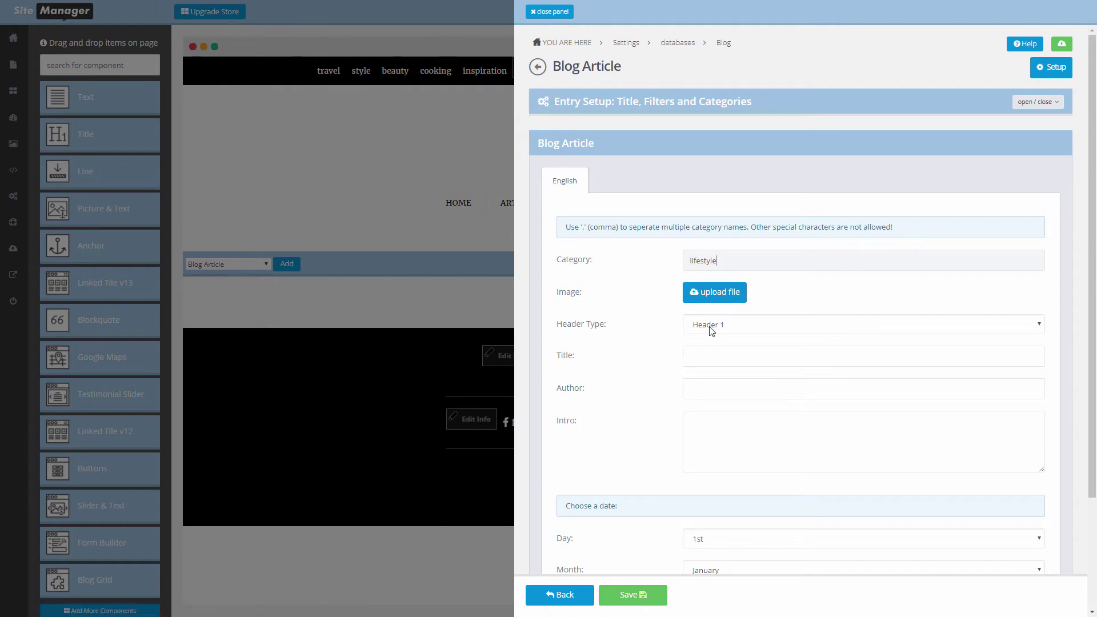
{"action": "left_click", "coordinate": [711, 364]}
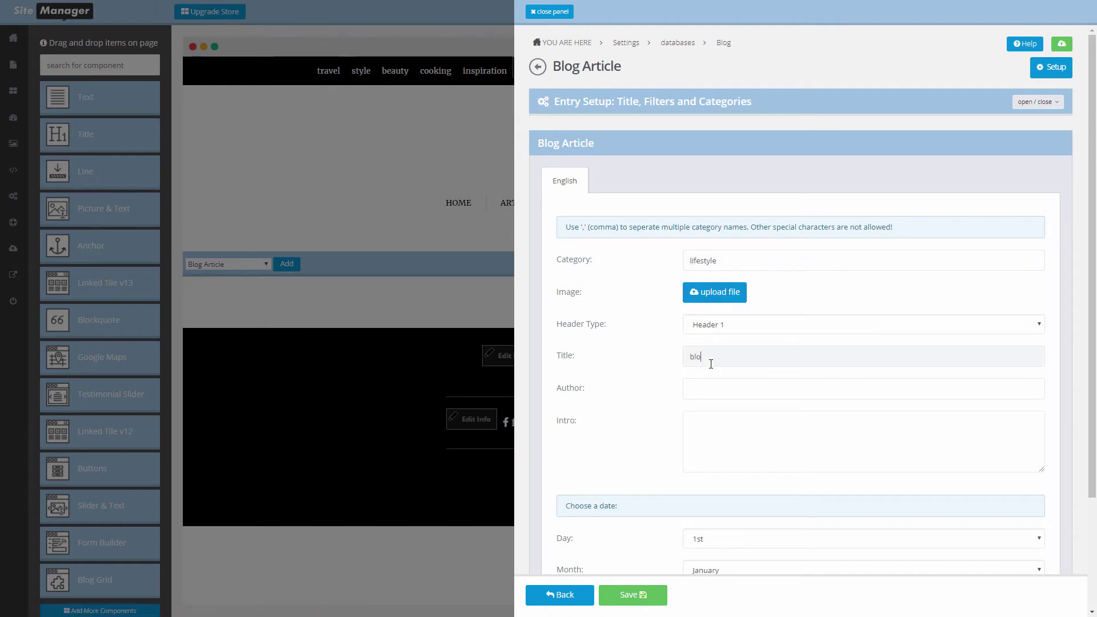
{"action": "type", "text": "blog example 1"}
{"action": "left_click", "coordinate": [711, 383]}
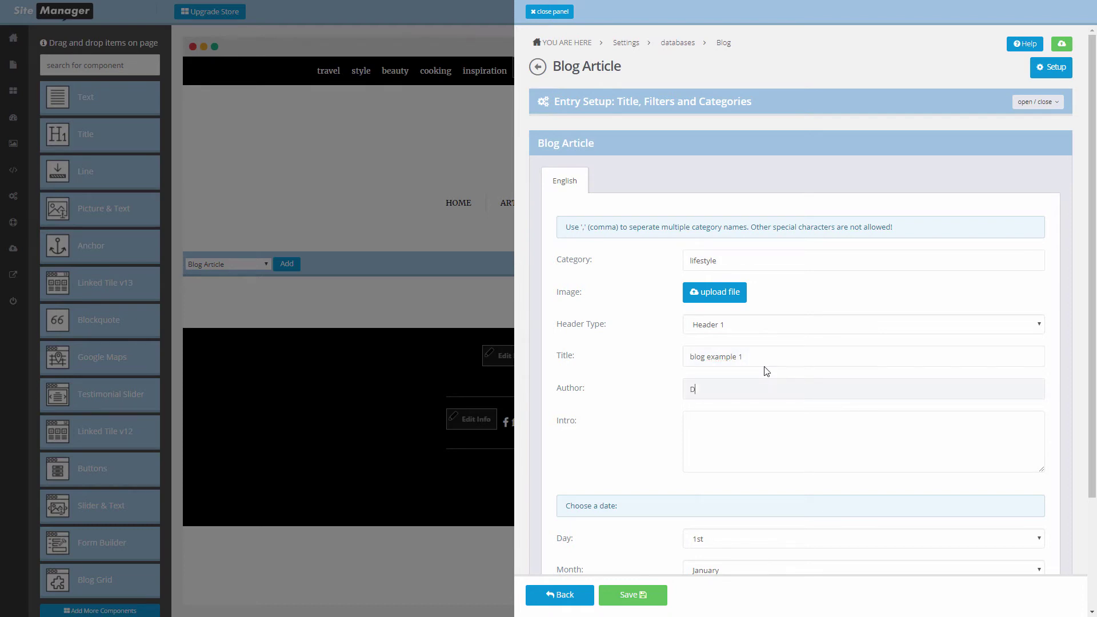
Set the article's header type to Header 2 and paste the Lorem ipsum paragraph as its intro
{"action": "left_click", "coordinate": [743, 333]}
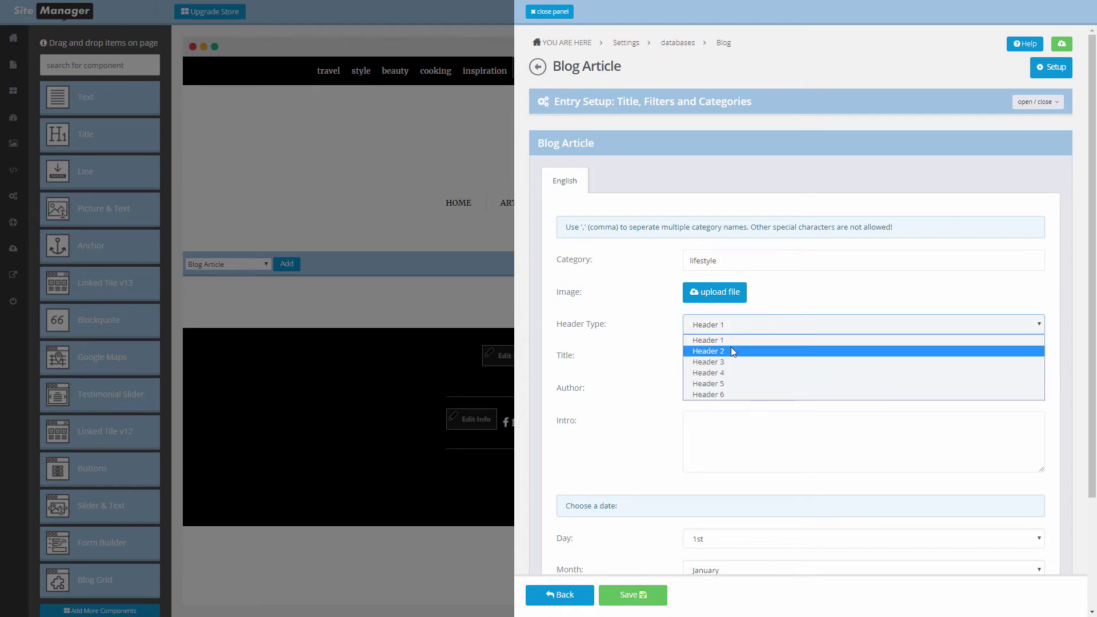
{"action": "left_click", "coordinate": [732, 348]}
{"action": "left_click", "coordinate": [729, 438]}
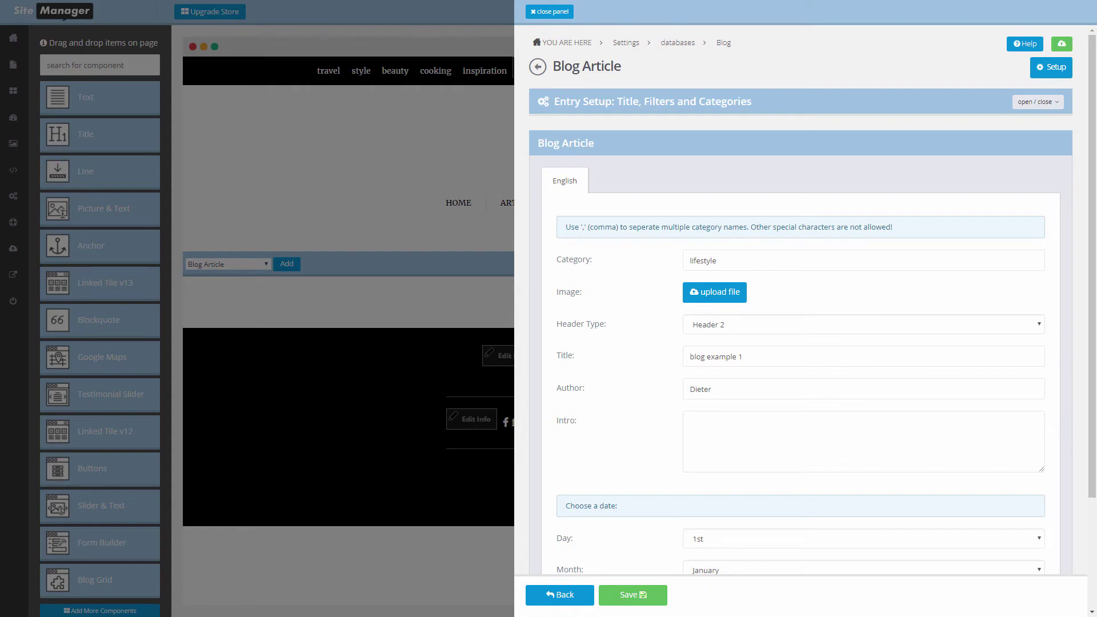
{"action": "key", "text": "ctrl+v"}
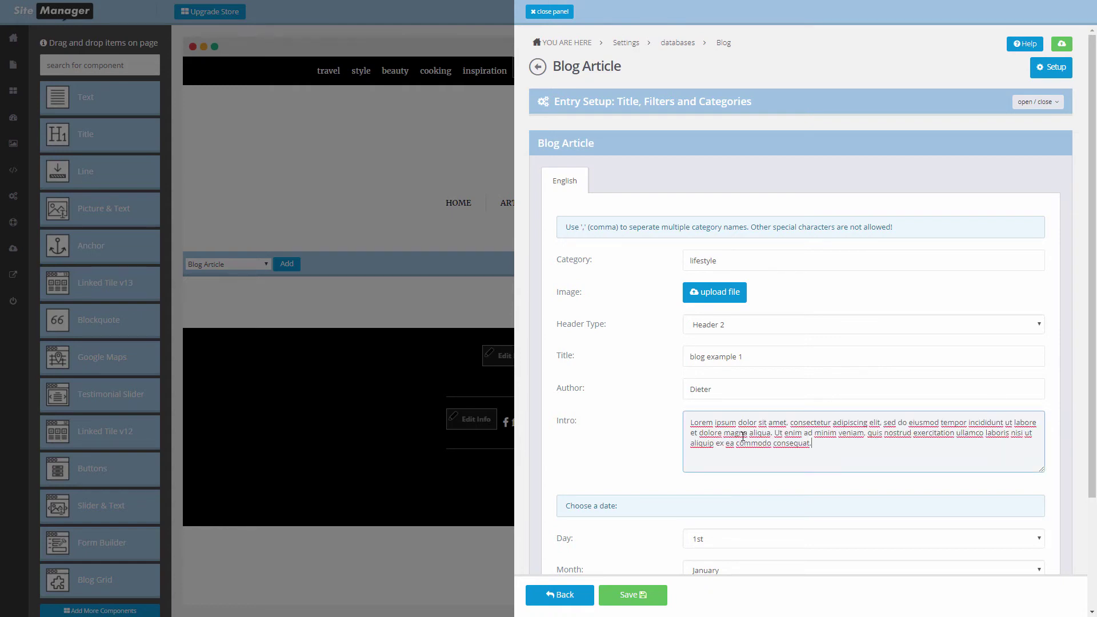
Set the article's date to the 10th of October
{"action": "scroll", "coordinate": [723, 409], "scroll_direction": "down", "scroll_amount": 3}
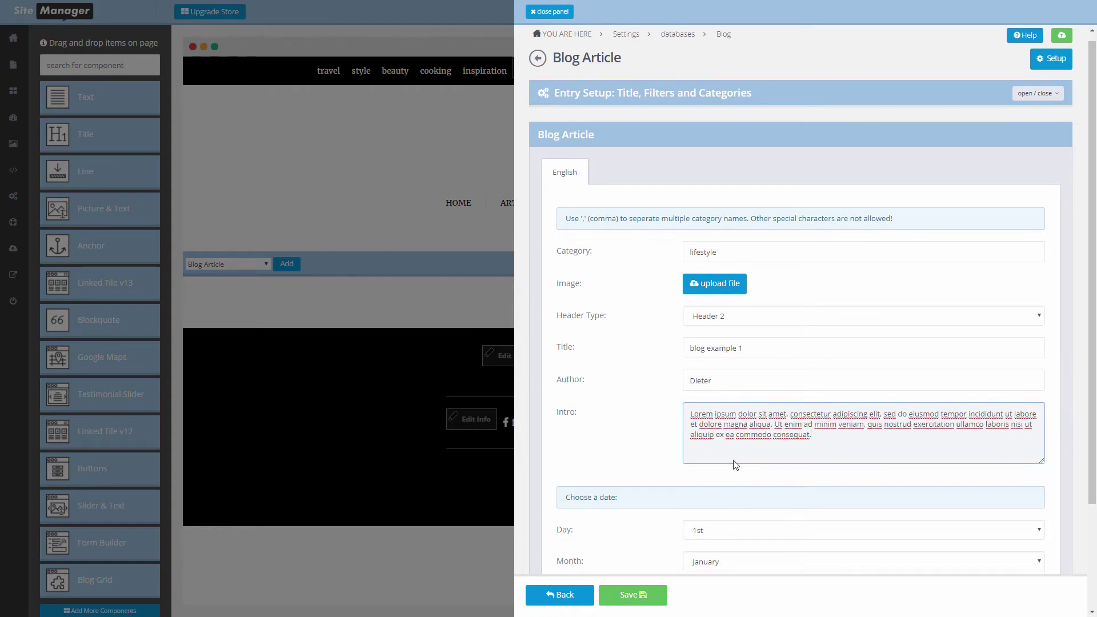
{"action": "left_click", "coordinate": [720, 399]}
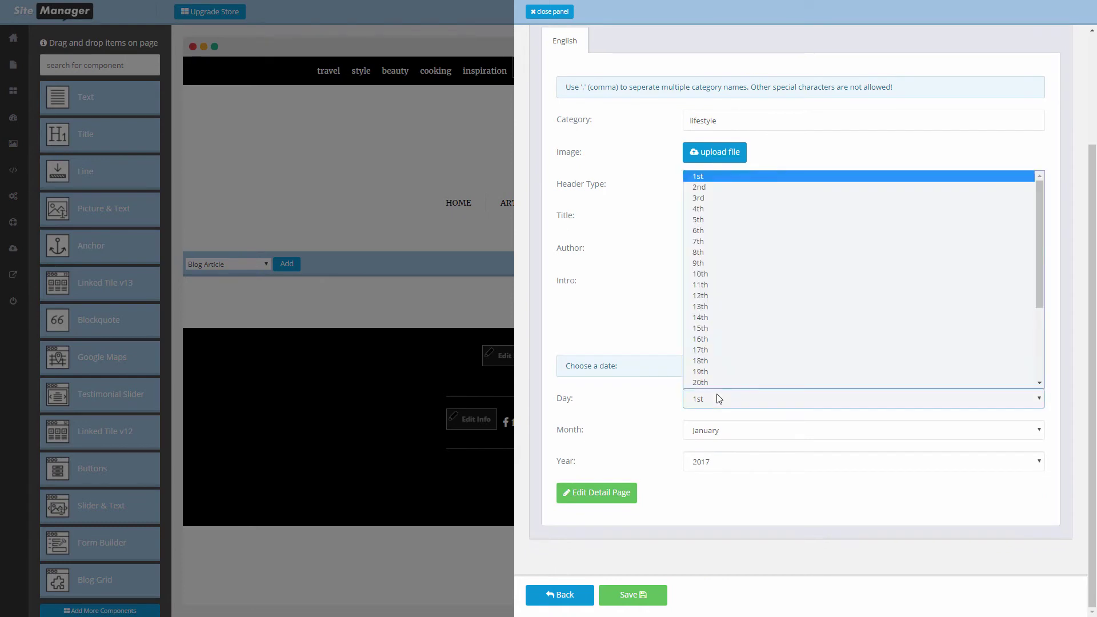
{"action": "left_click", "coordinate": [735, 274]}
{"action": "left_click", "coordinate": [732, 431]}
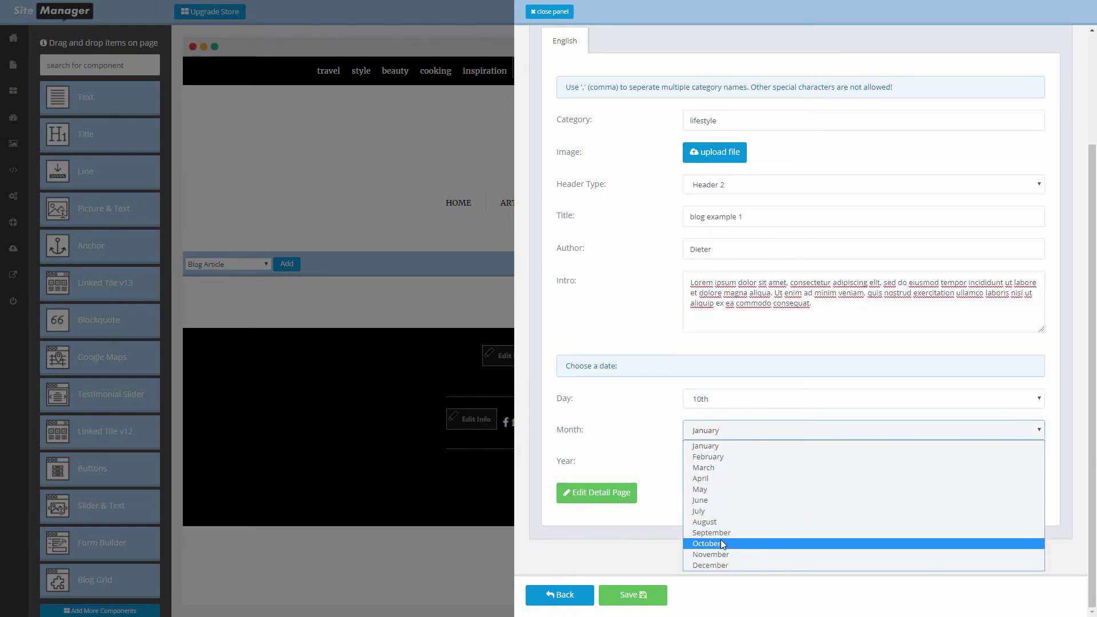
{"action": "left_click", "coordinate": [752, 543]}
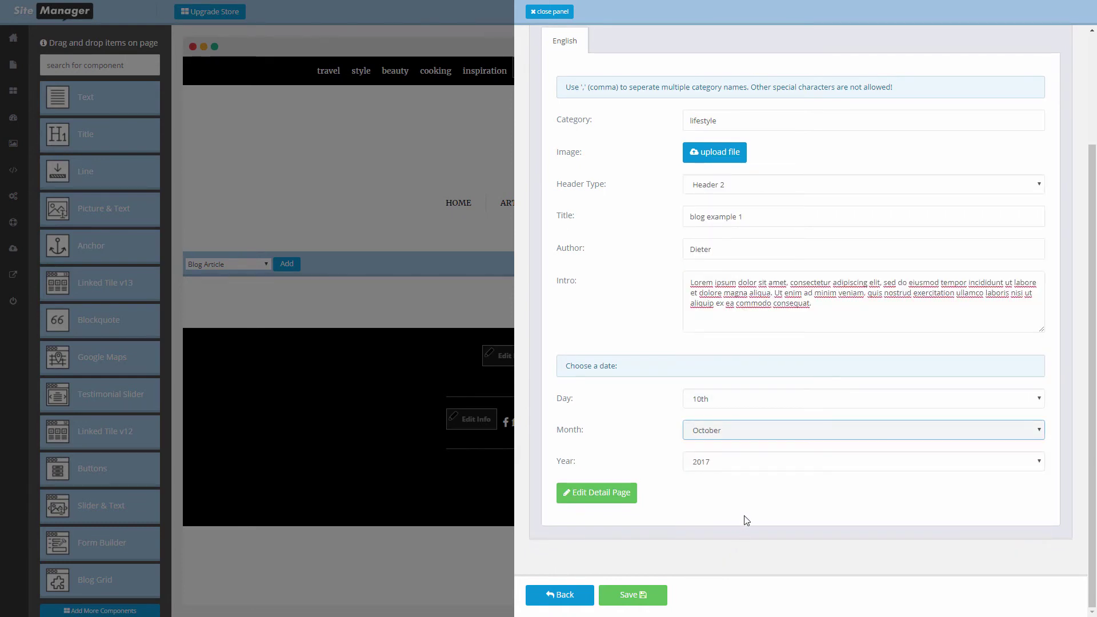
Upload the photo of a computer on a wooden desk by the window as the article's image
{"action": "left_click", "coordinate": [728, 164]}
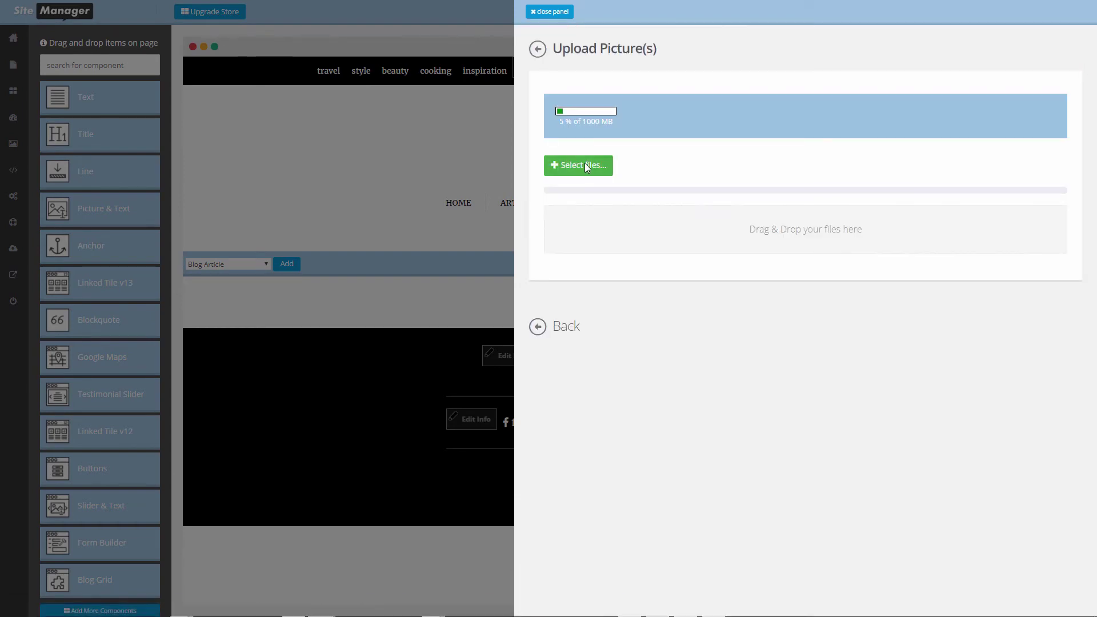
{"action": "left_click", "coordinate": [584, 163]}
{"action": "double_click", "coordinate": [272, 101]}
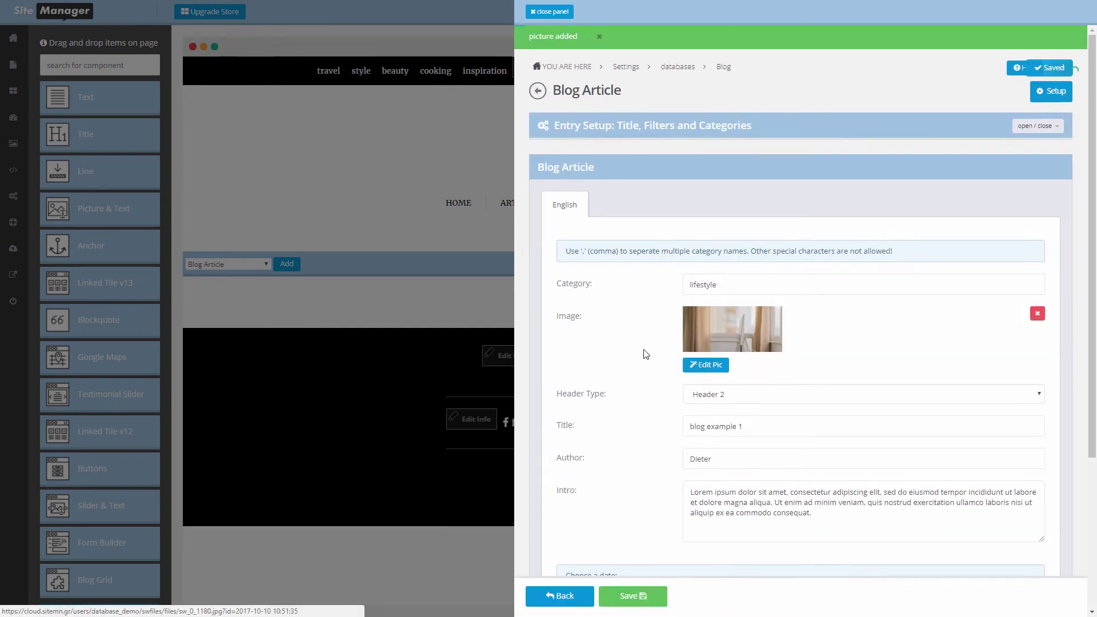
Open the article's detail page for editing and add one Texteditor item to it
{"action": "scroll", "coordinate": [642, 355], "scroll_direction": "down", "scroll_amount": 4}
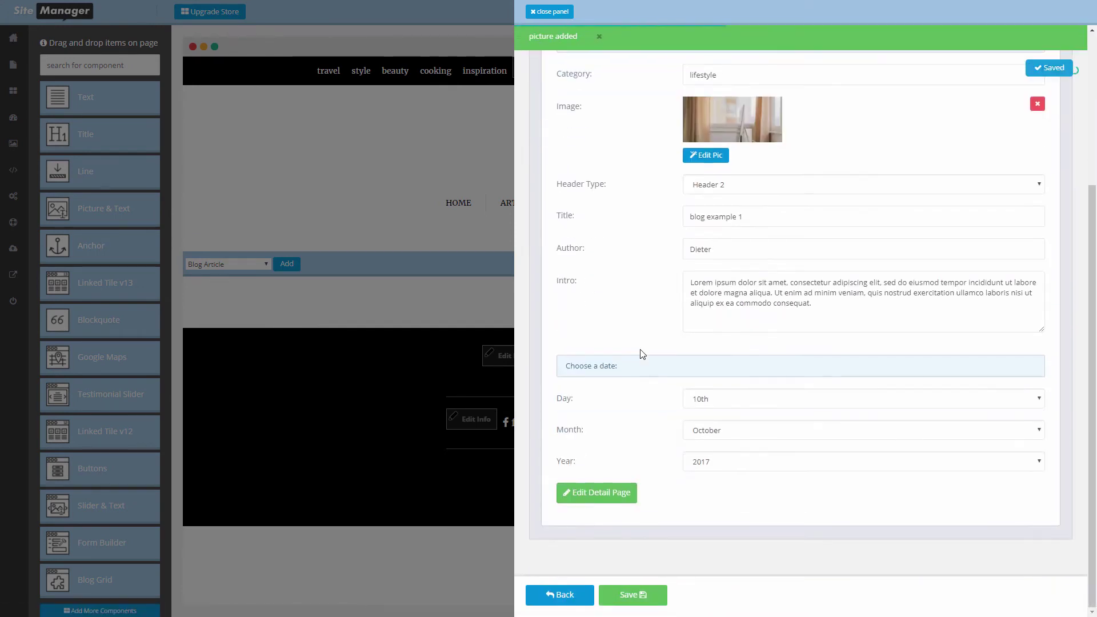
{"action": "left_click", "coordinate": [587, 496]}
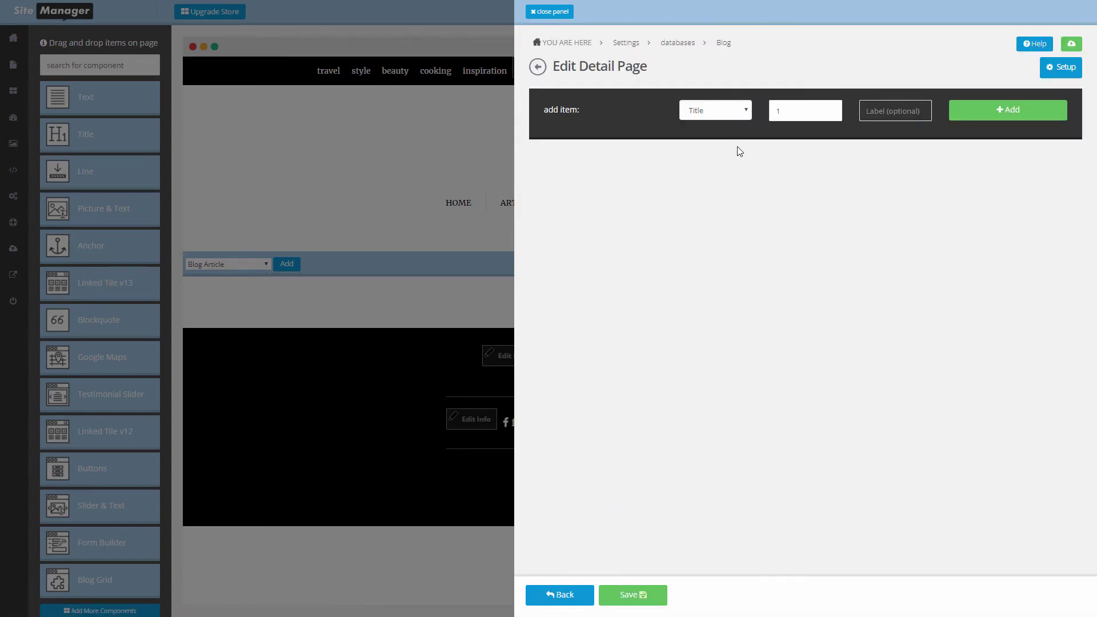
{"action": "left_click", "coordinate": [722, 112]}
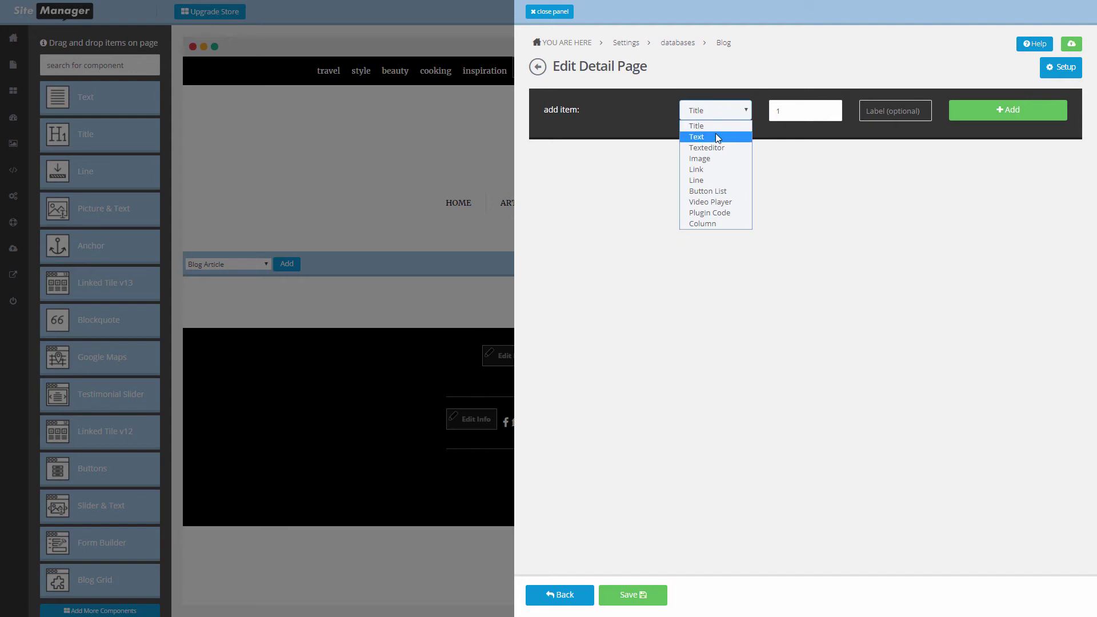
{"action": "left_click", "coordinate": [718, 148]}
{"action": "left_click", "coordinate": [1000, 116]}
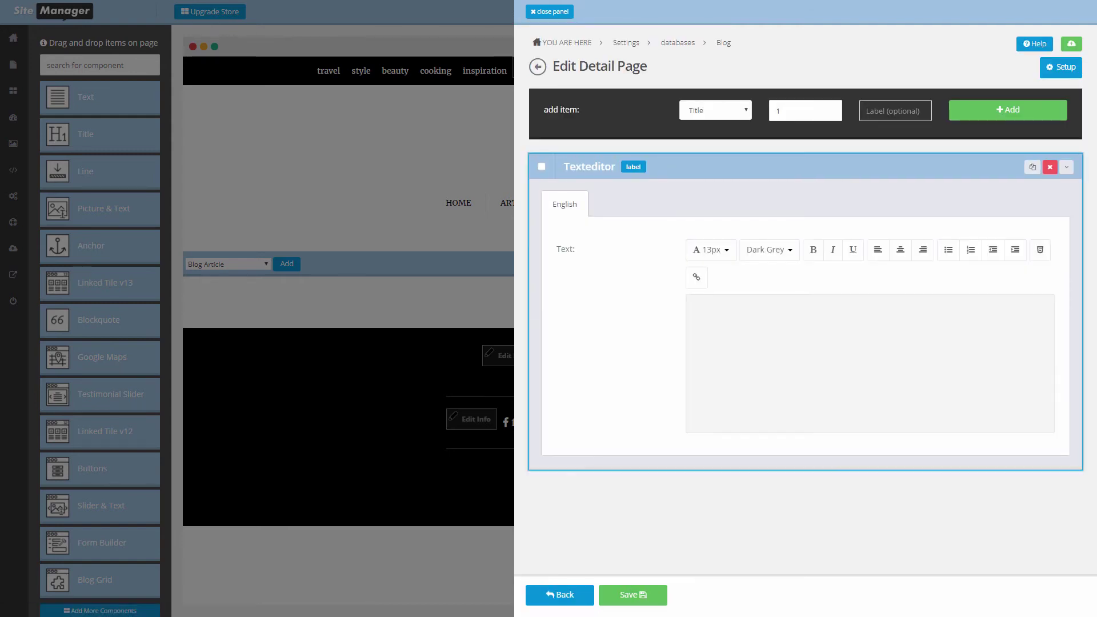
Paste the multi-paragraph Lorem ipsum text into the Texteditor item and save the detail page
{"action": "left_click", "coordinate": [792, 384]}
{"action": "key", "text": "ctrl+v"}
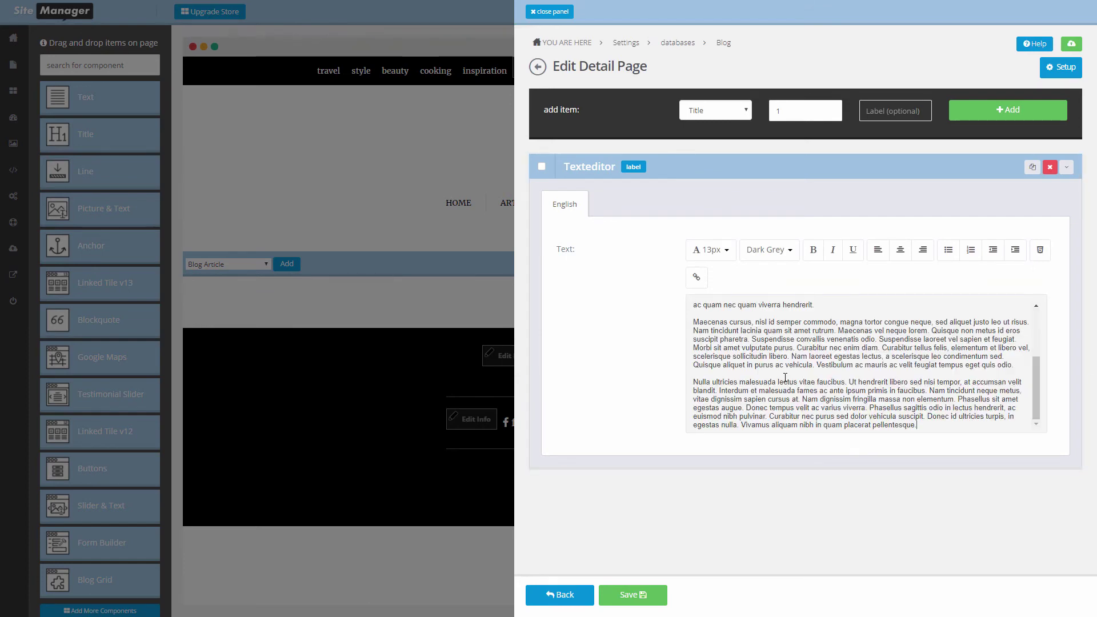
{"action": "scroll", "coordinate": [965, 367], "scroll_direction": "up", "scroll_amount": 3}
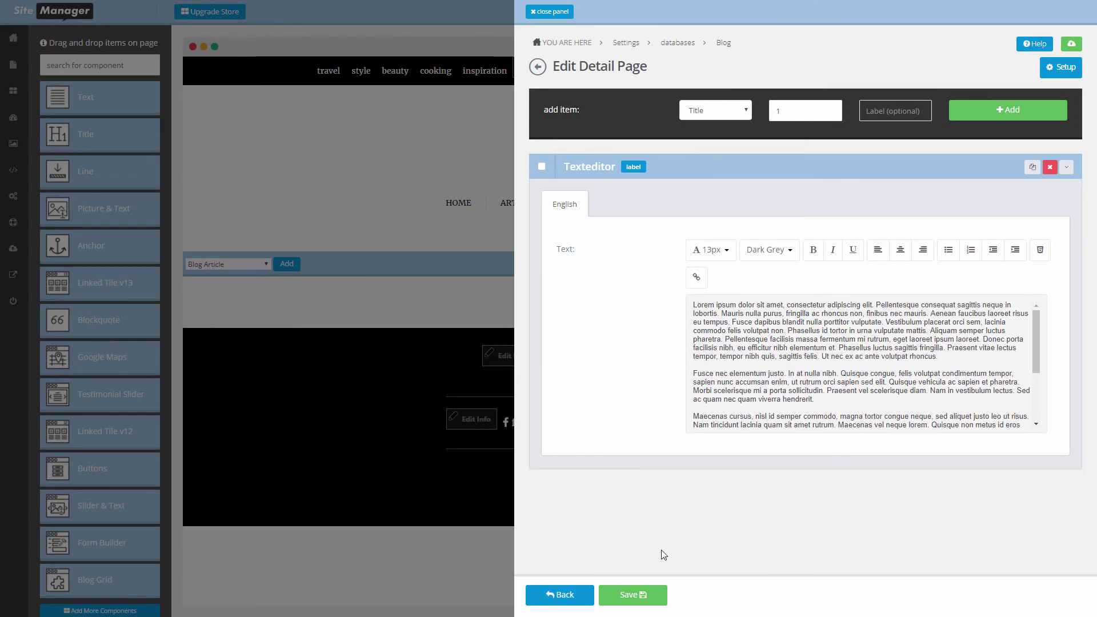
{"action": "left_click", "coordinate": [638, 597]}
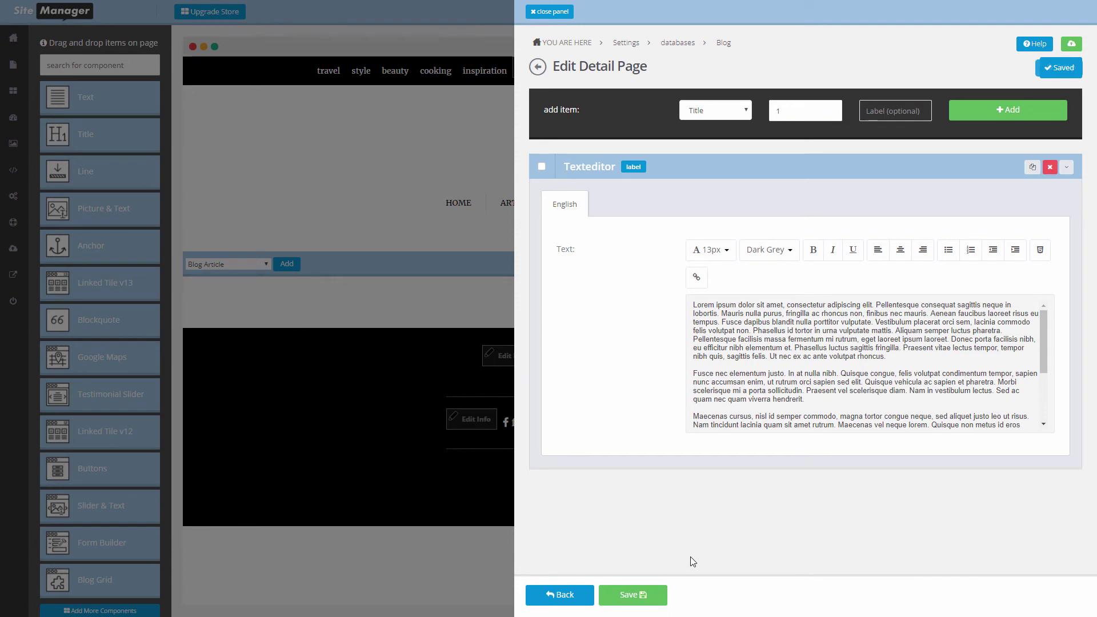
Go back through the article to the Blog entries and close the panel to return to the blog page
{"action": "left_click", "coordinate": [570, 595]}
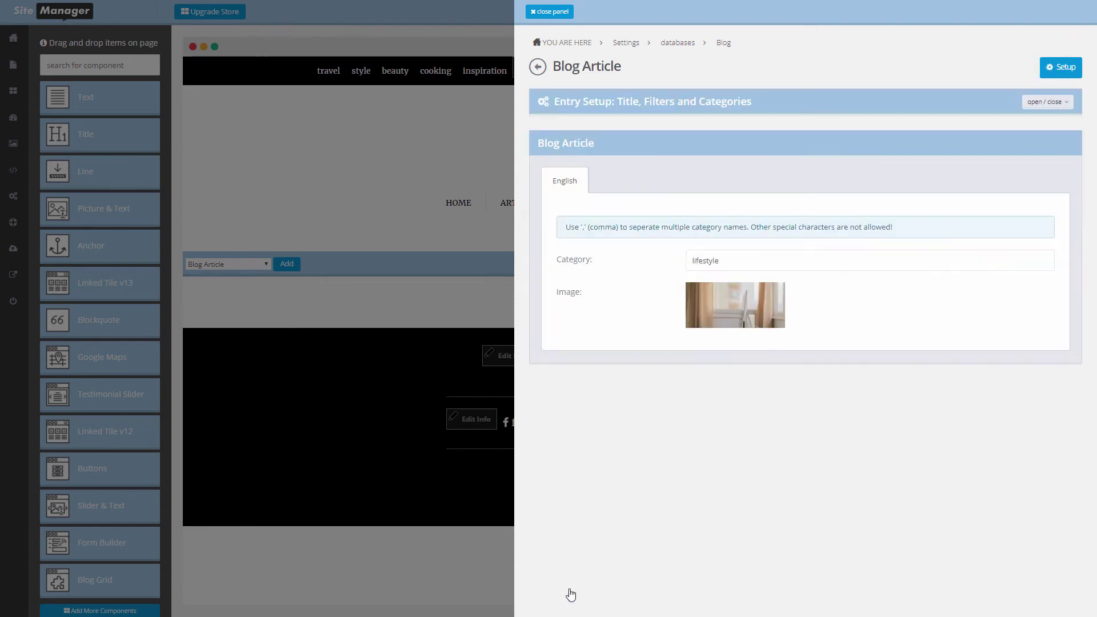
{"action": "left_click", "coordinate": [552, 595]}
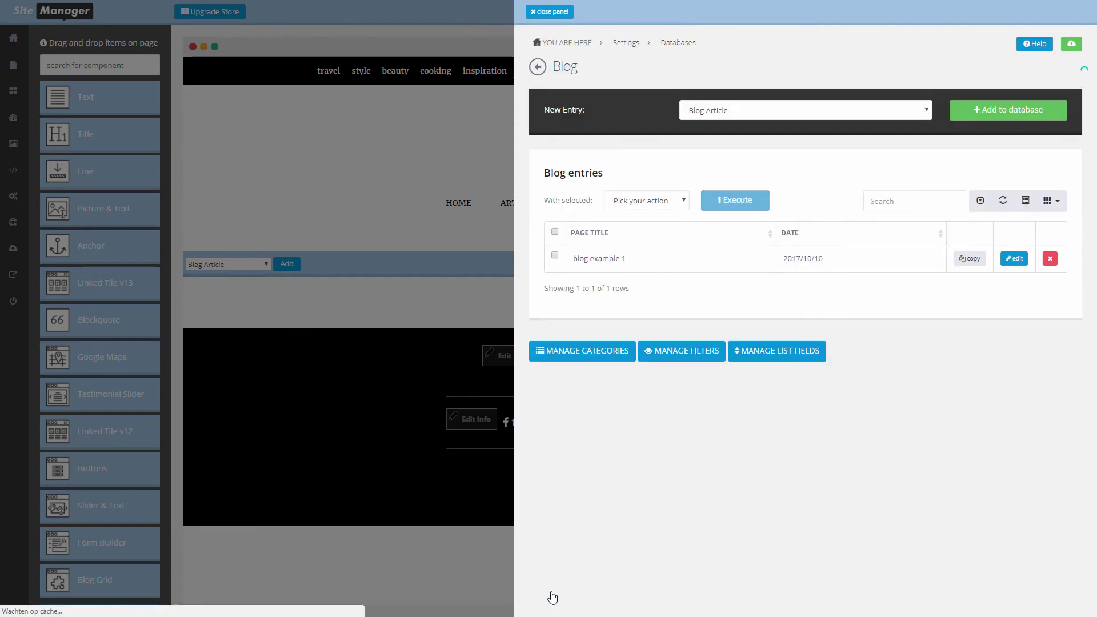
{"action": "left_click", "coordinate": [549, 16]}
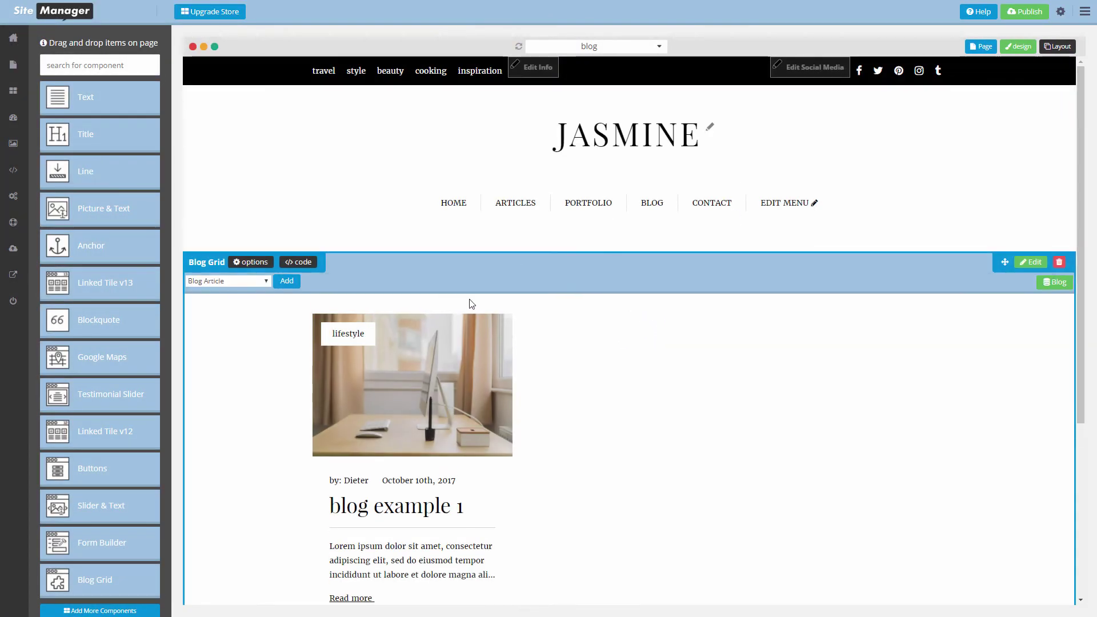
Review the new article in the Blog Grid and inspect its entry through the "Read more" link
{"action": "scroll", "coordinate": [372, 357], "scroll_direction": "down", "scroll_amount": 3}
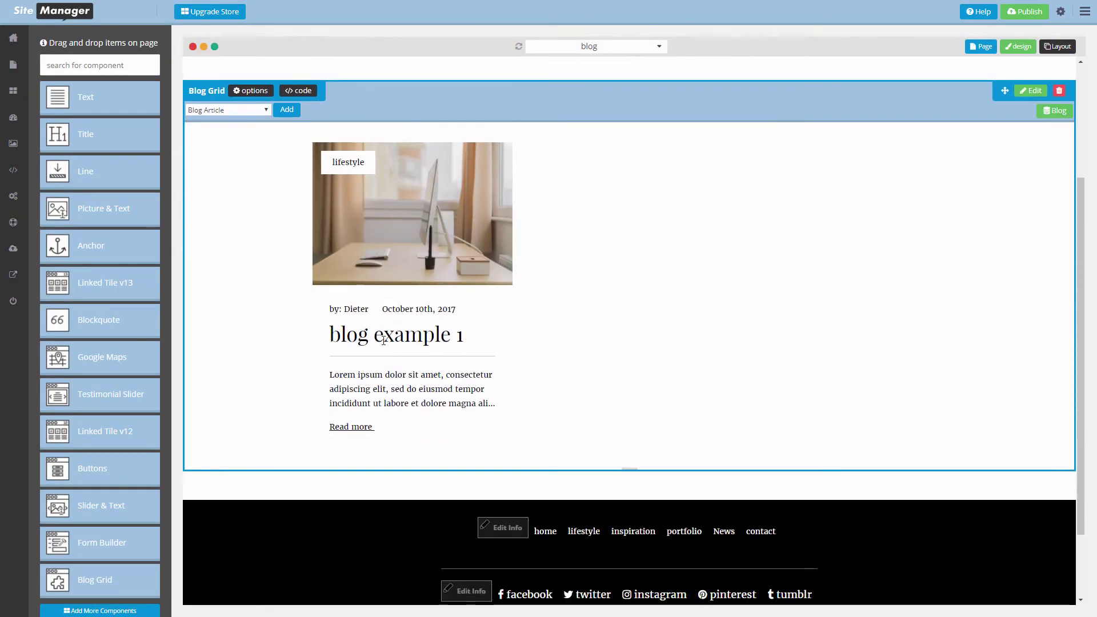
{"action": "scroll", "coordinate": [383, 340], "scroll_direction": "up", "scroll_amount": 1}
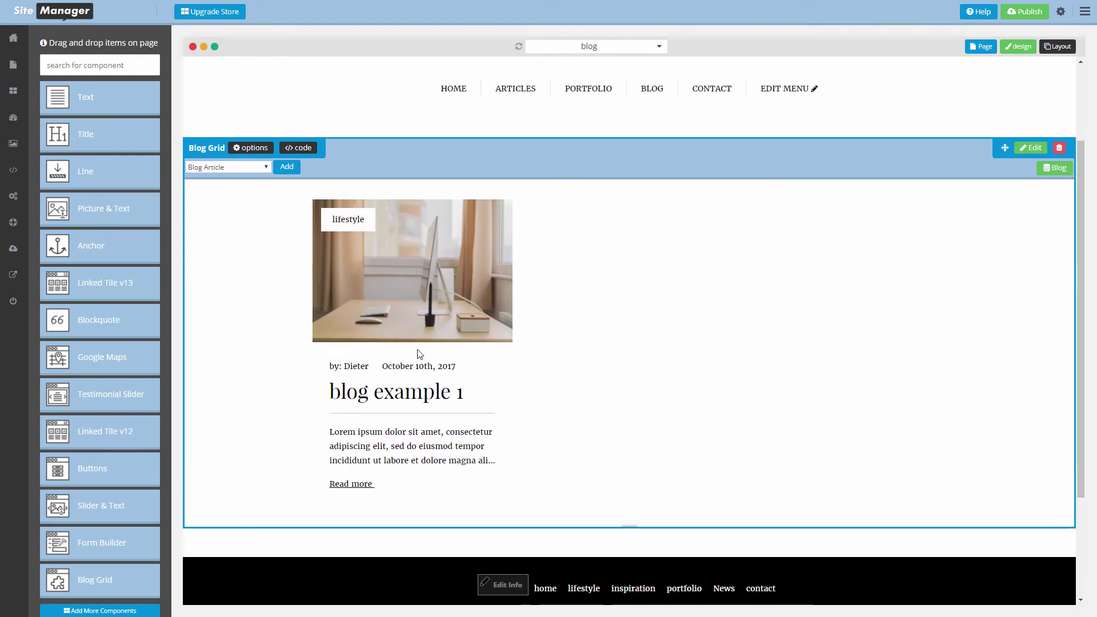
{"action": "left_click", "coordinate": [351, 485]}
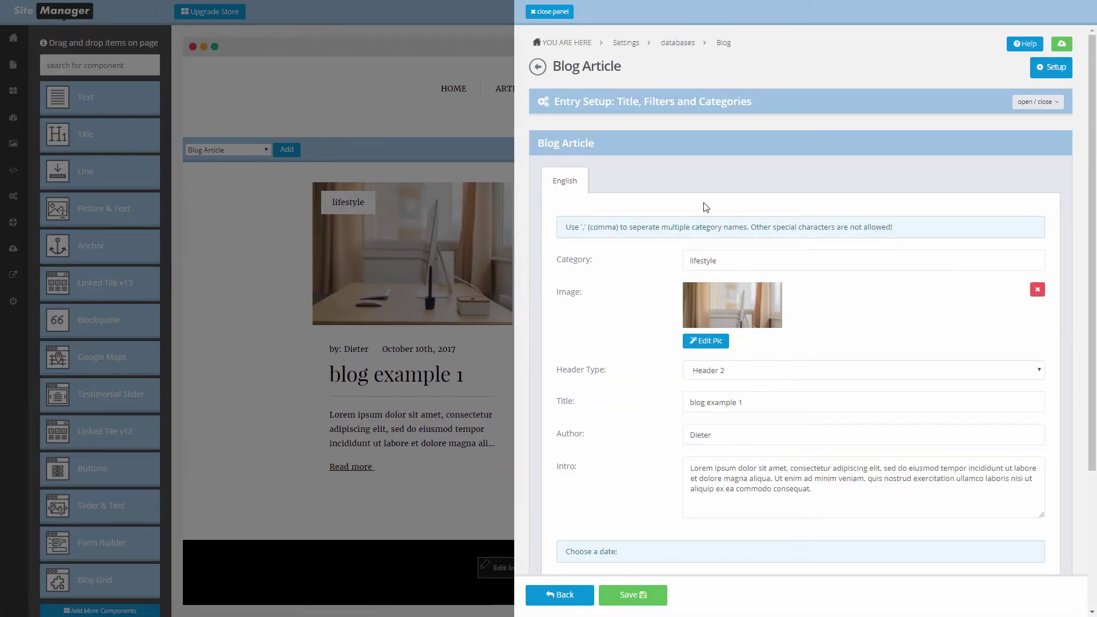
{"action": "scroll", "coordinate": [575, 467], "scroll_direction": "down", "scroll_amount": 5}
{"action": "scroll", "coordinate": [595, 458], "scroll_direction": "up", "scroll_amount": 5}
{"action": "left_click", "coordinate": [550, 12]}
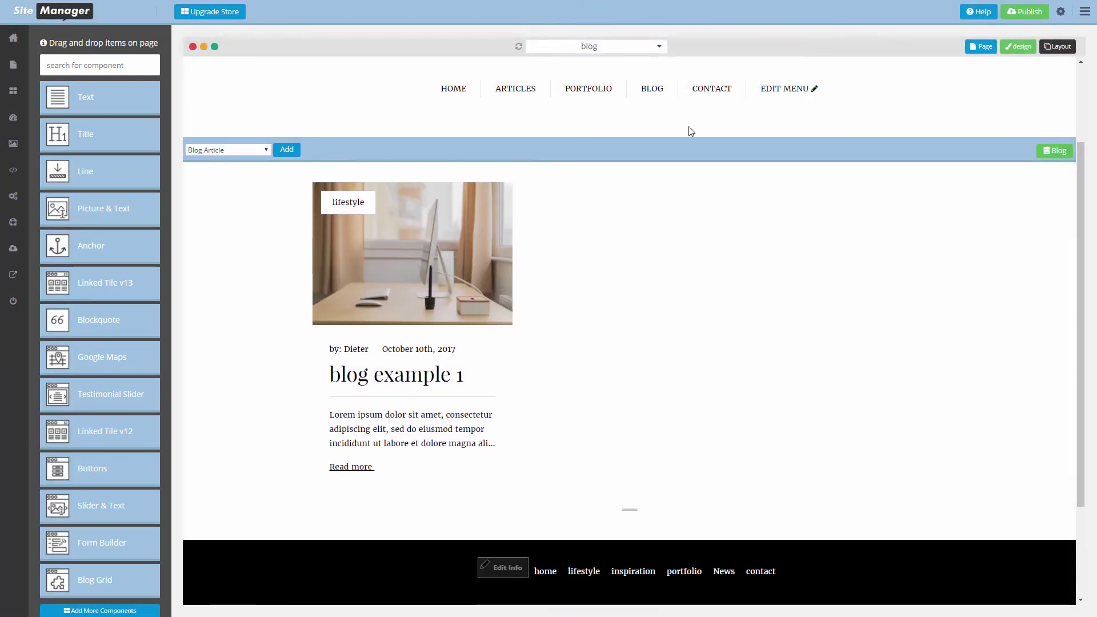
Open the Blog database, copy the "blog example 1" entry under the title "blog example 2", and save the copy
{"action": "mouse_move", "coordinate": [625, 254]}
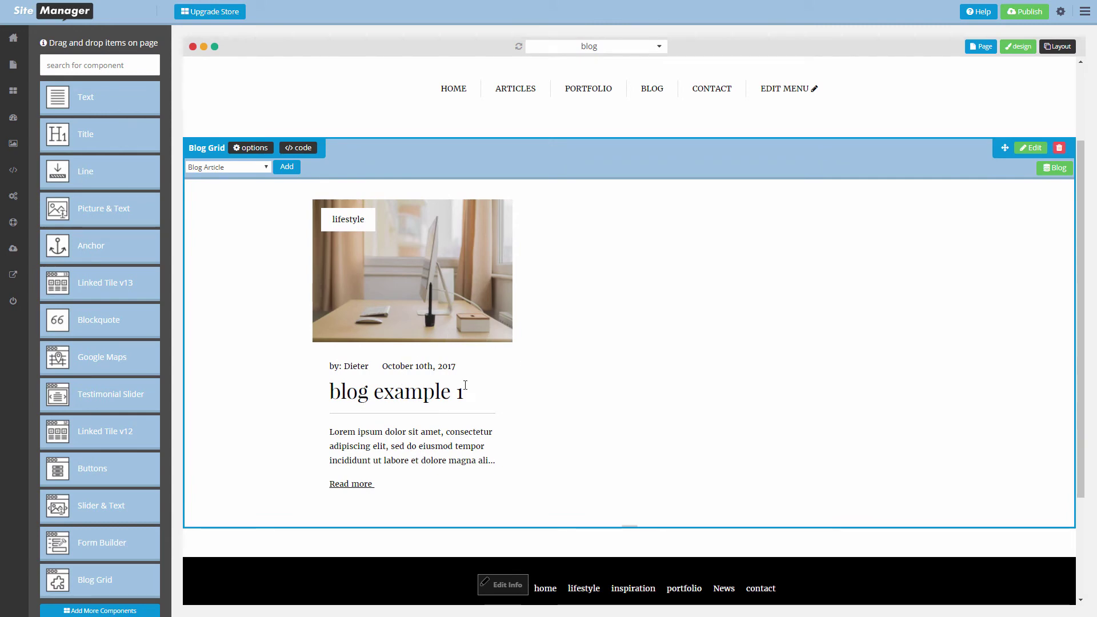
{"action": "left_click", "coordinate": [1054, 172]}
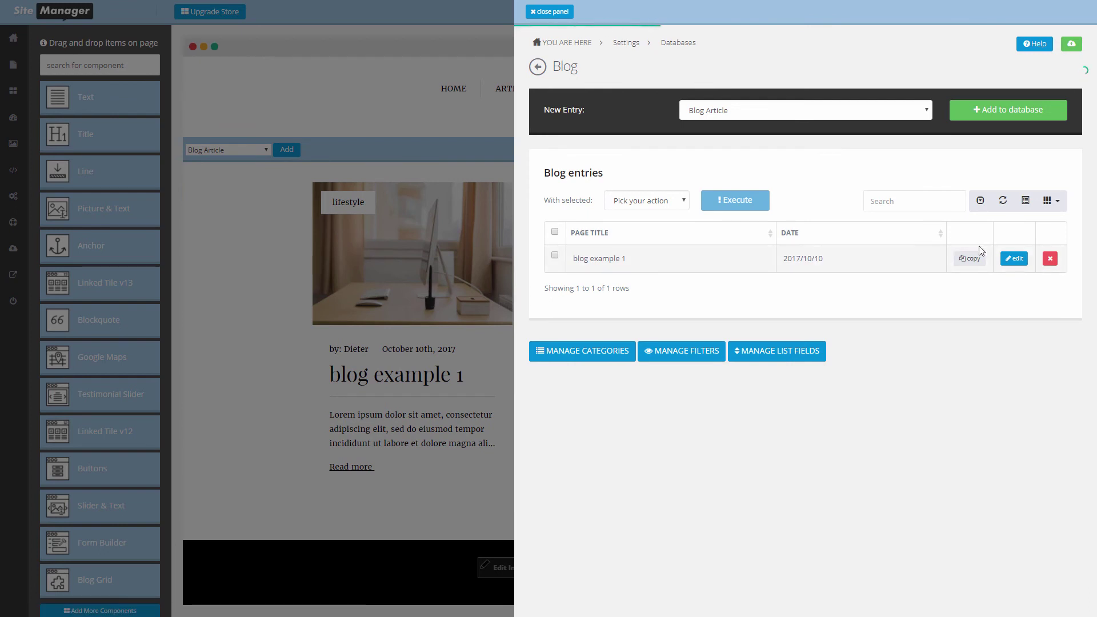
{"action": "left_click", "coordinate": [966, 258]}
{"action": "left_click", "coordinate": [747, 101]}
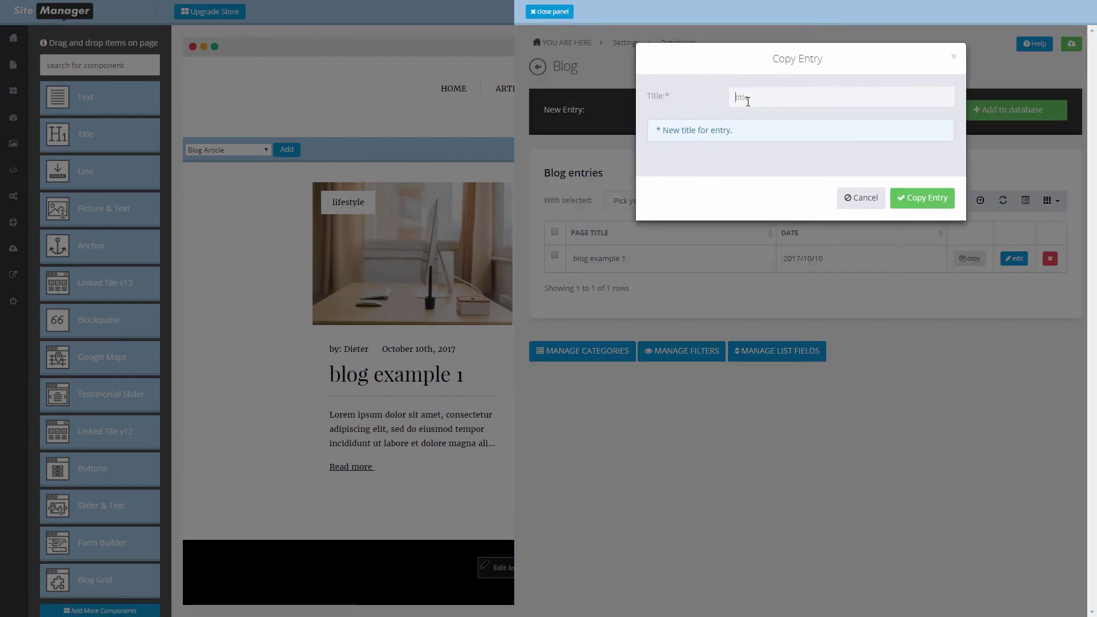
{"action": "type", "text": "blog example 2"}
{"action": "left_click", "coordinate": [920, 204]}
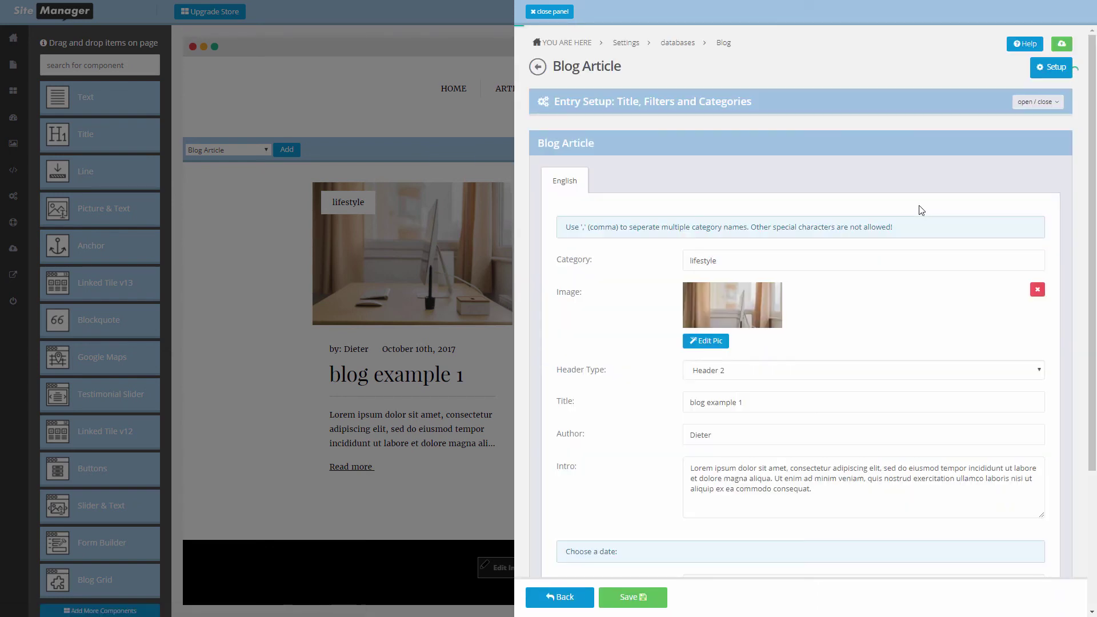
{"action": "left_click", "coordinate": [635, 594]}
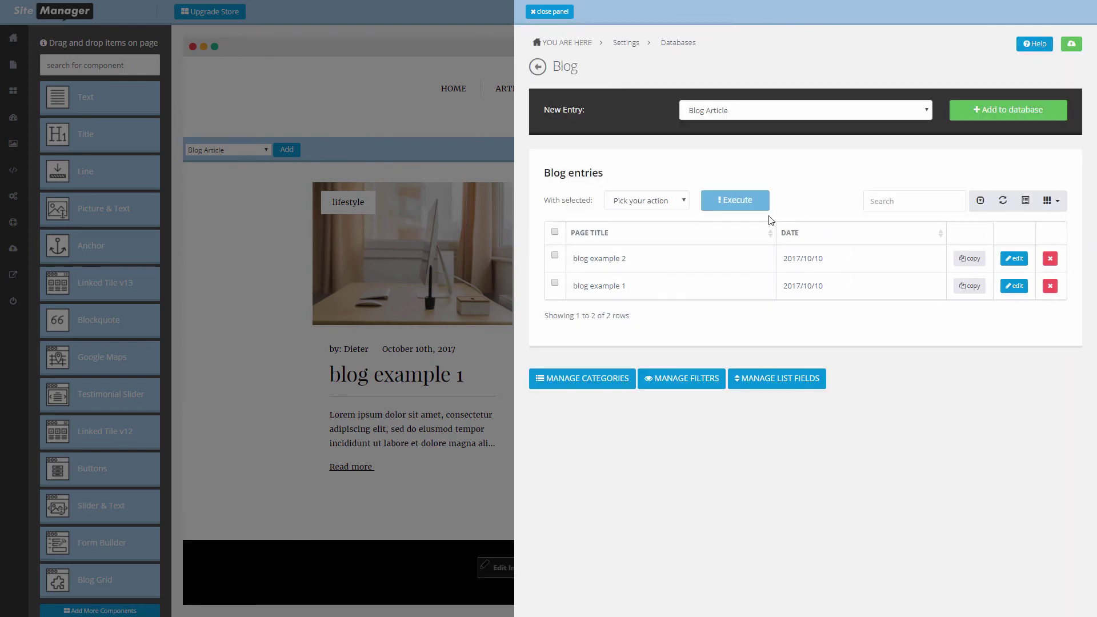
Change the copied article's title to "blog example 2", replace its image with the colourful monitor photo, and save it
{"action": "left_click", "coordinate": [1023, 263]}
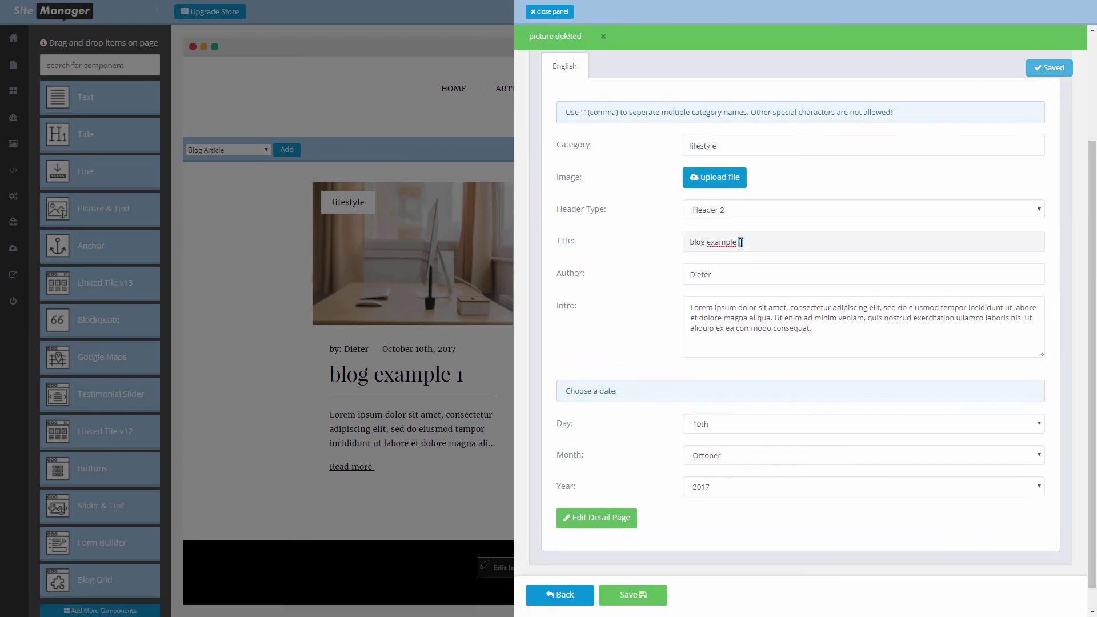
{"action": "left_click", "coordinate": [723, 181]}
{"action": "left_click", "coordinate": [579, 167]}
{"action": "double_click", "coordinate": [318, 112]}
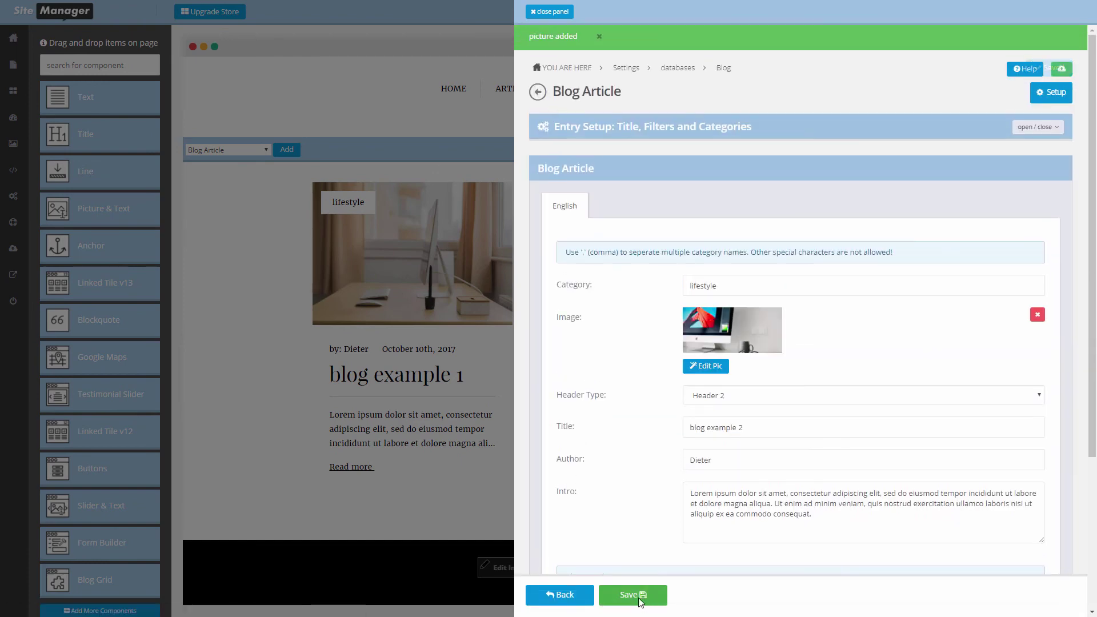
{"action": "left_click", "coordinate": [636, 594]}
Copy "blog example 1" as "blog example 3" and save it with a matching article title and the laptop-and-coffee photo as image
{"action": "left_click", "coordinate": [970, 285]}
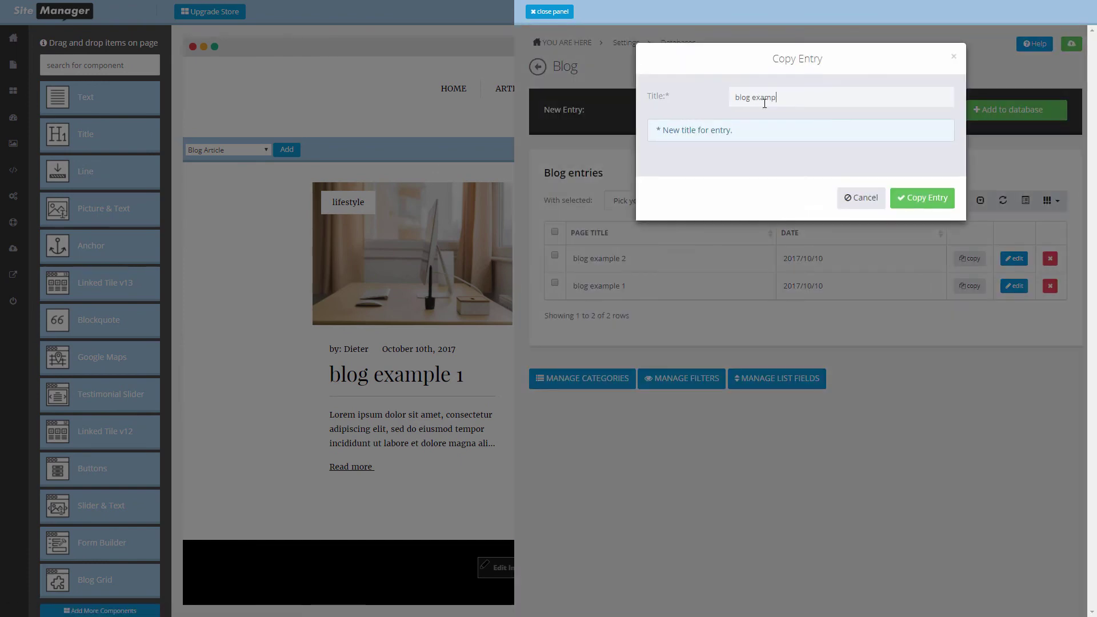
{"action": "left_click", "coordinate": [937, 194]}
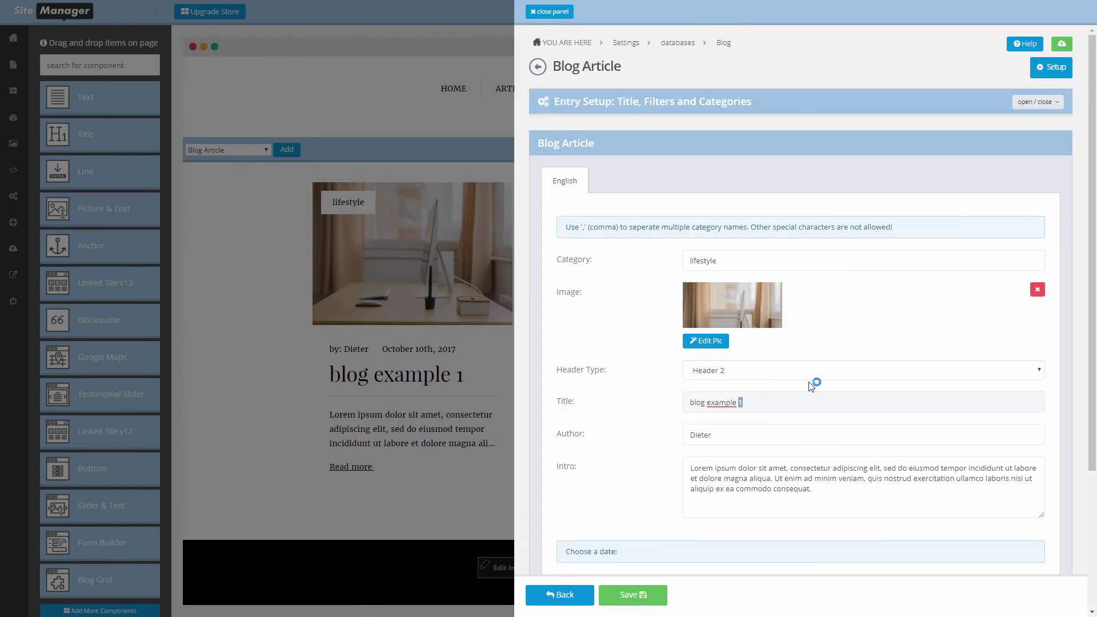
{"action": "left_click", "coordinate": [1036, 290]}
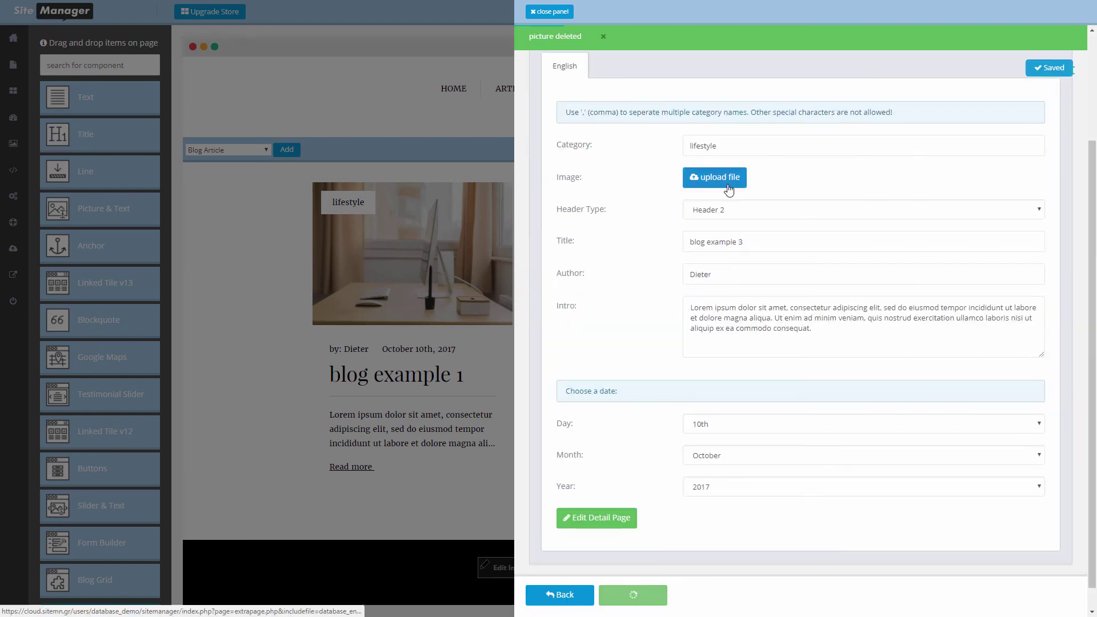
{"action": "left_click", "coordinate": [712, 178]}
{"action": "double_click", "coordinate": [335, 80]}
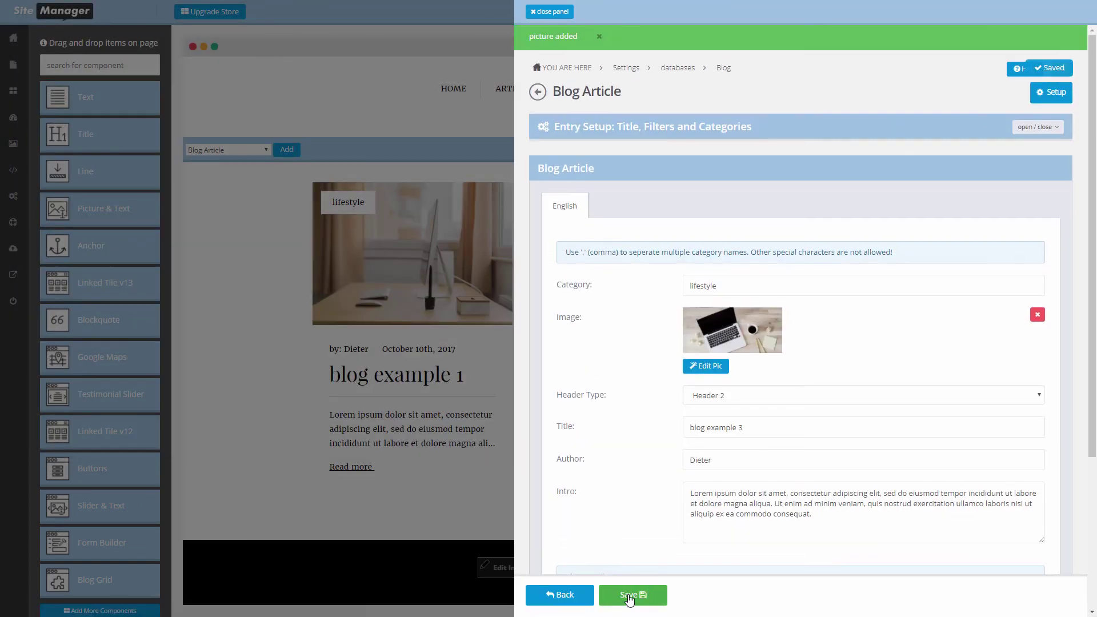
{"action": "left_click", "coordinate": [632, 596]}
Copy the "blog example 1" entry once more under the title "blog example 4"
{"action": "left_click", "coordinate": [970, 314]}
{"action": "left_click", "coordinate": [775, 96]}
{"action": "type", "text": "blog example 4"}
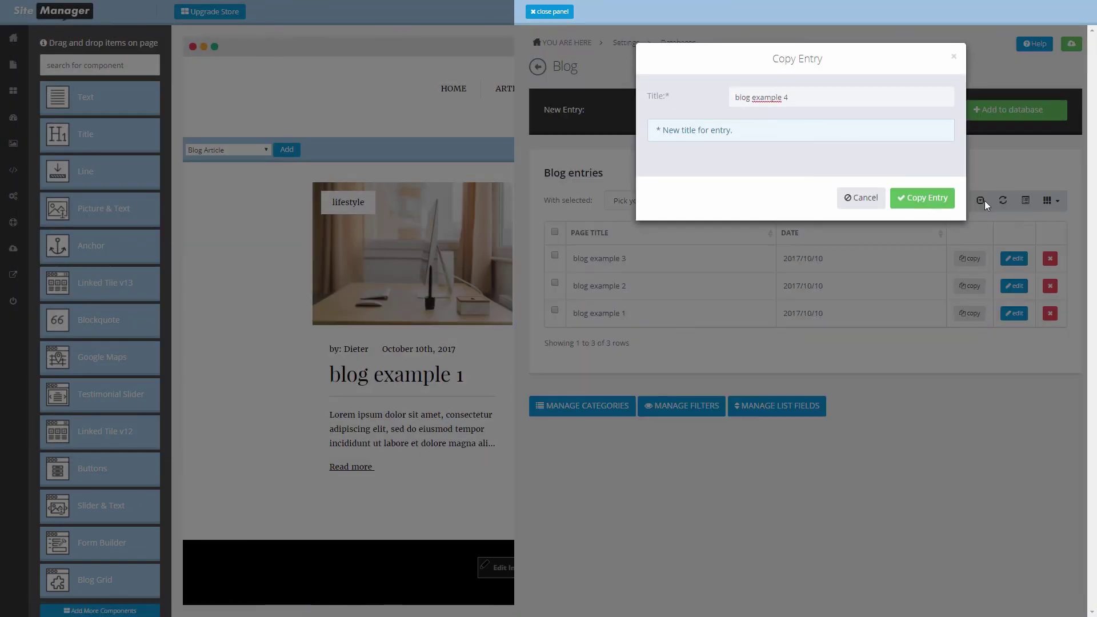
{"action": "left_click", "coordinate": [928, 200]}
Change the new copy's article title to "blog example 4", replace its image with the laptop-and-glasses photo, and save it
{"action": "double_click", "coordinate": [778, 397]}
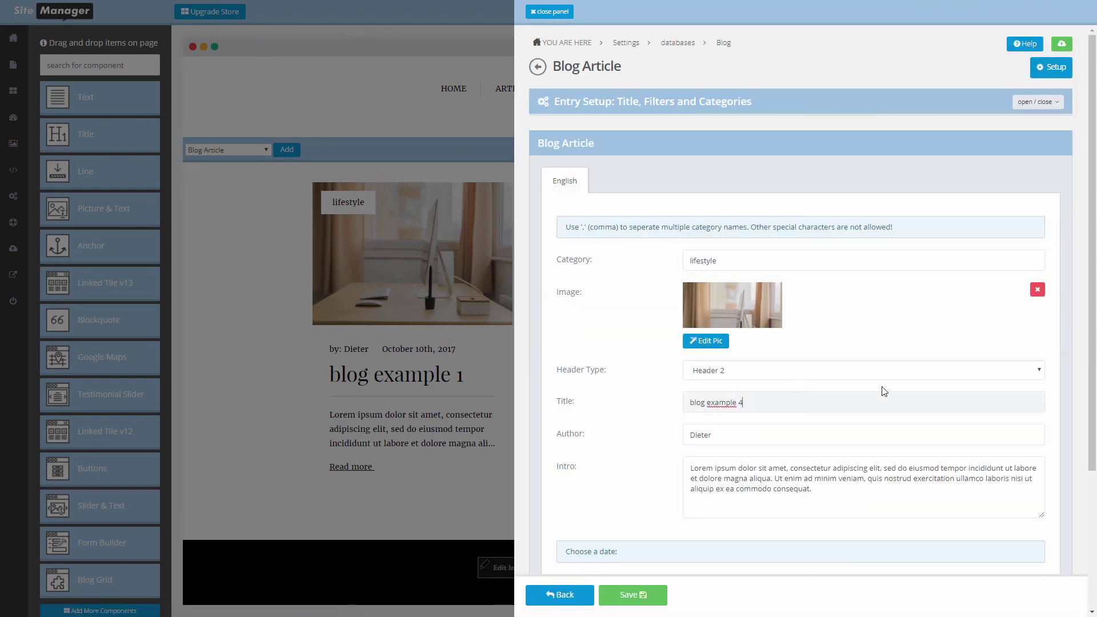
{"action": "left_click", "coordinate": [1038, 289]}
{"action": "left_click", "coordinate": [721, 177]}
{"action": "left_click", "coordinate": [593, 165]}
{"action": "double_click", "coordinate": [406, 80]}
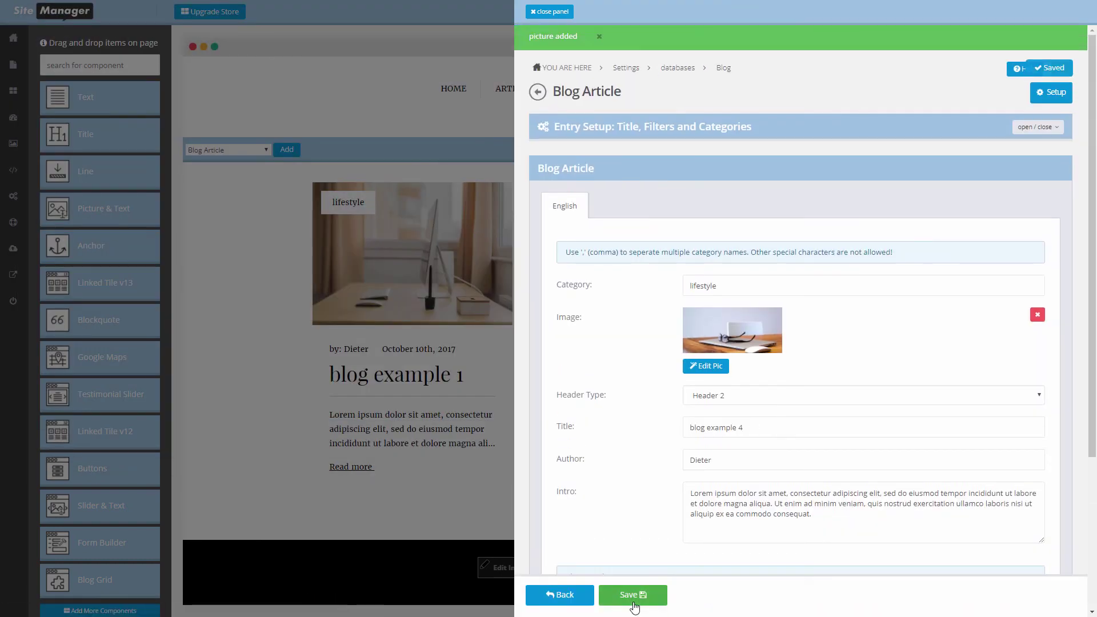
{"action": "left_click", "coordinate": [632, 595]}
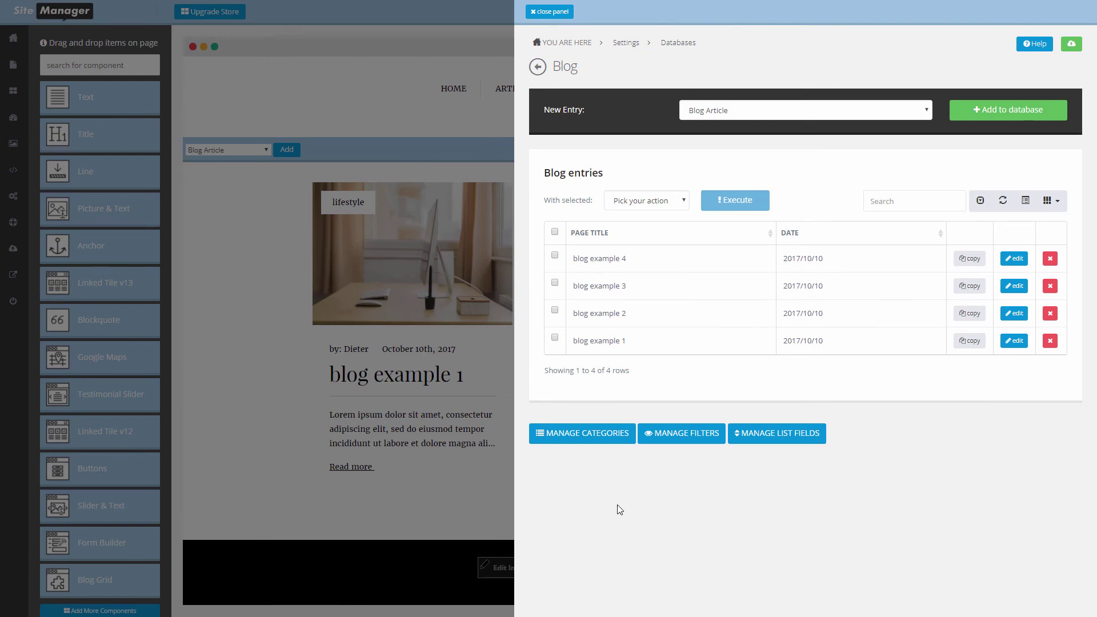
Close the Blog database and examine the article tiles in the page's Blog Grid
{"action": "left_click", "coordinate": [550, 11]}
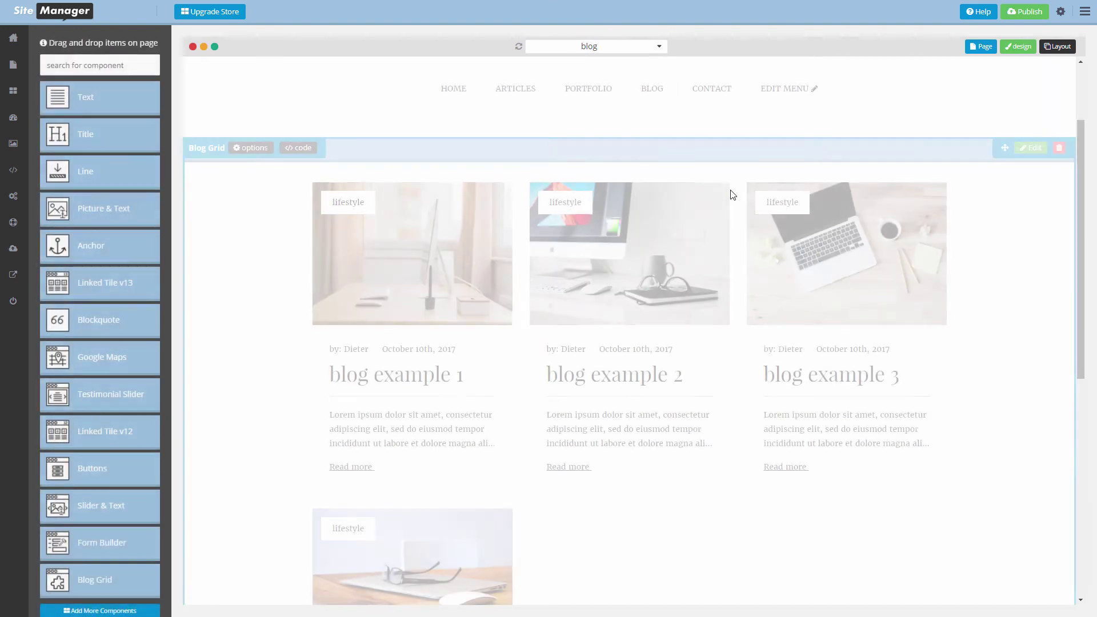
{"action": "scroll", "coordinate": [849, 444], "scroll_direction": "down", "scroll_amount": 4}
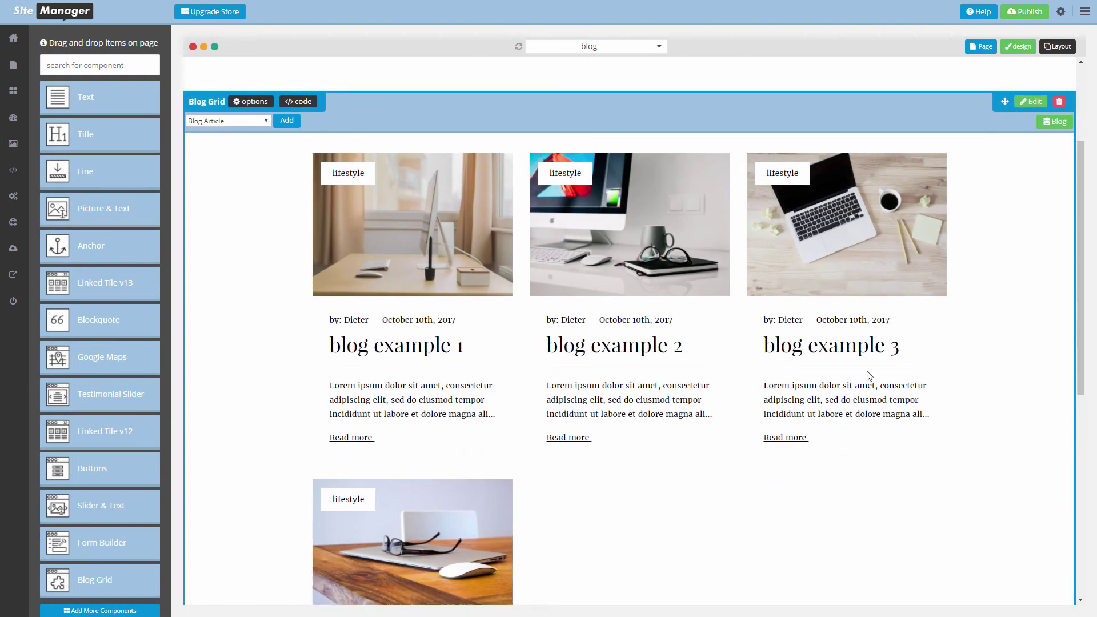
{"action": "scroll", "coordinate": [621, 343], "scroll_direction": "up", "scroll_amount": 3}
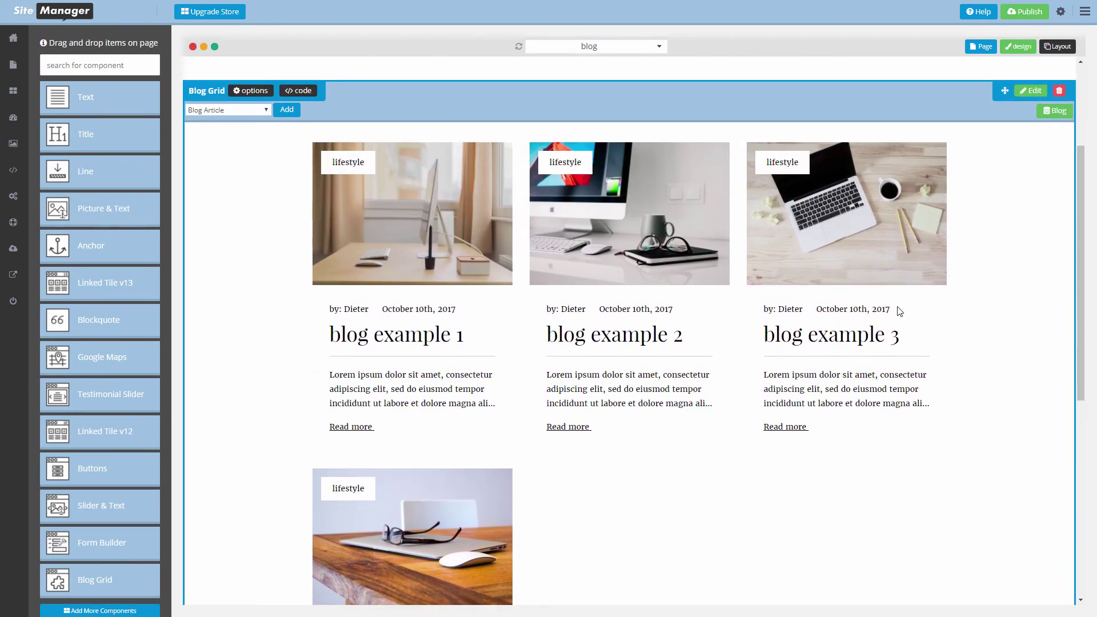
{"action": "scroll", "coordinate": [705, 360], "scroll_direction": "down", "scroll_amount": 2}
{"action": "scroll", "coordinate": [705, 360], "scroll_direction": "up", "scroll_amount": 3}
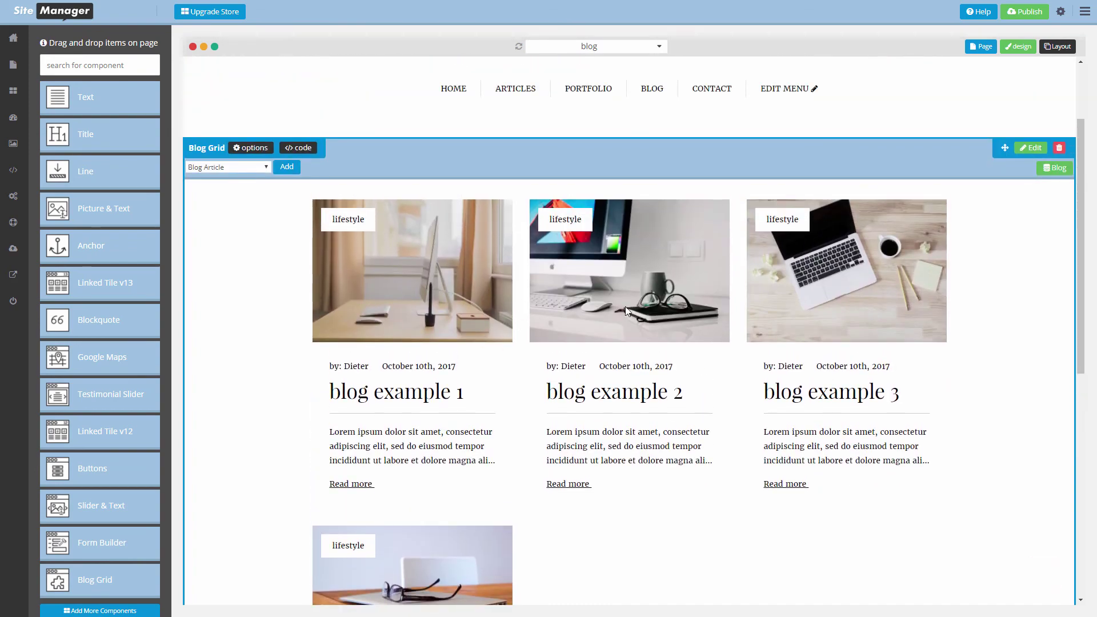
{"action": "scroll", "coordinate": [627, 311], "scroll_direction": "down", "scroll_amount": 5}
{"action": "scroll", "coordinate": [595, 367], "scroll_direction": "up", "scroll_amount": 7}
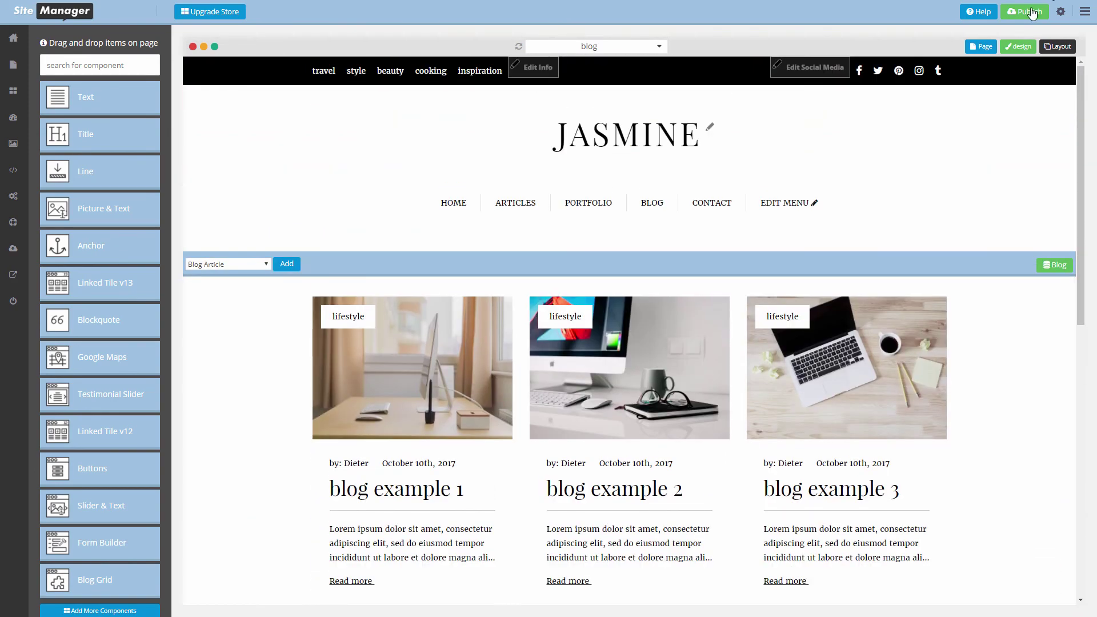
Publish the blog page and visit the live website
{"action": "left_click", "coordinate": [1032, 13]}
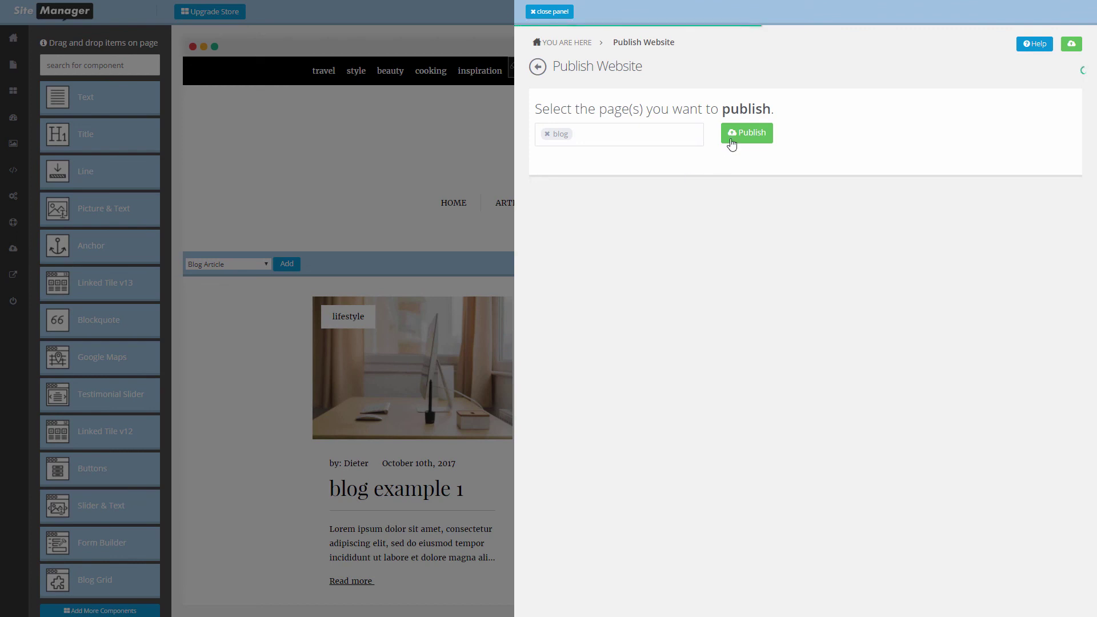
{"action": "left_click", "coordinate": [732, 145]}
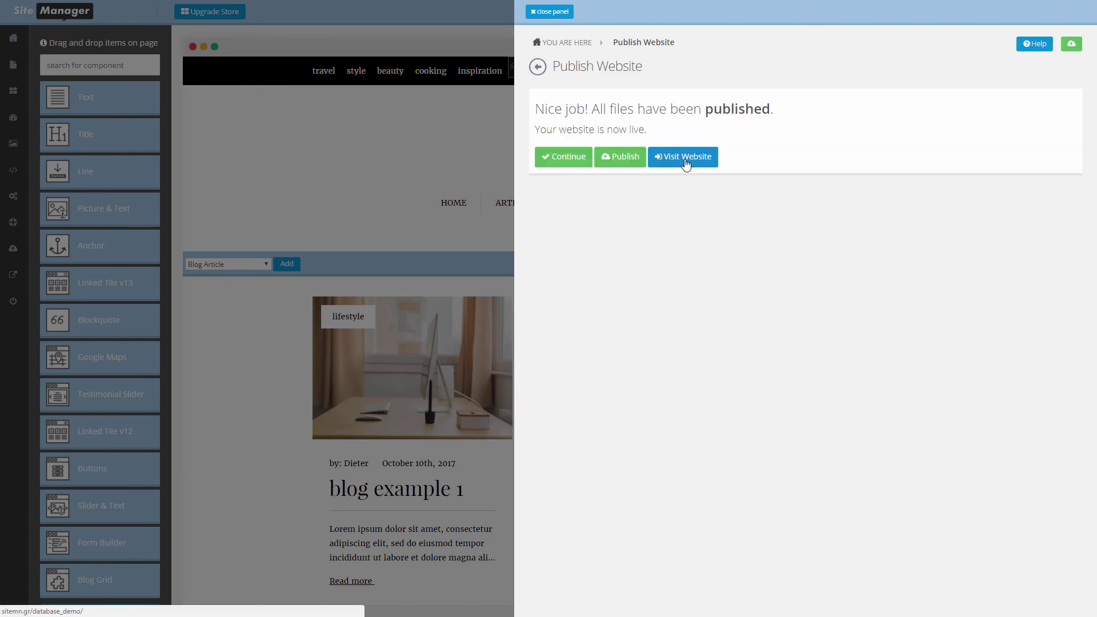
{"action": "left_click", "coordinate": [687, 163]}
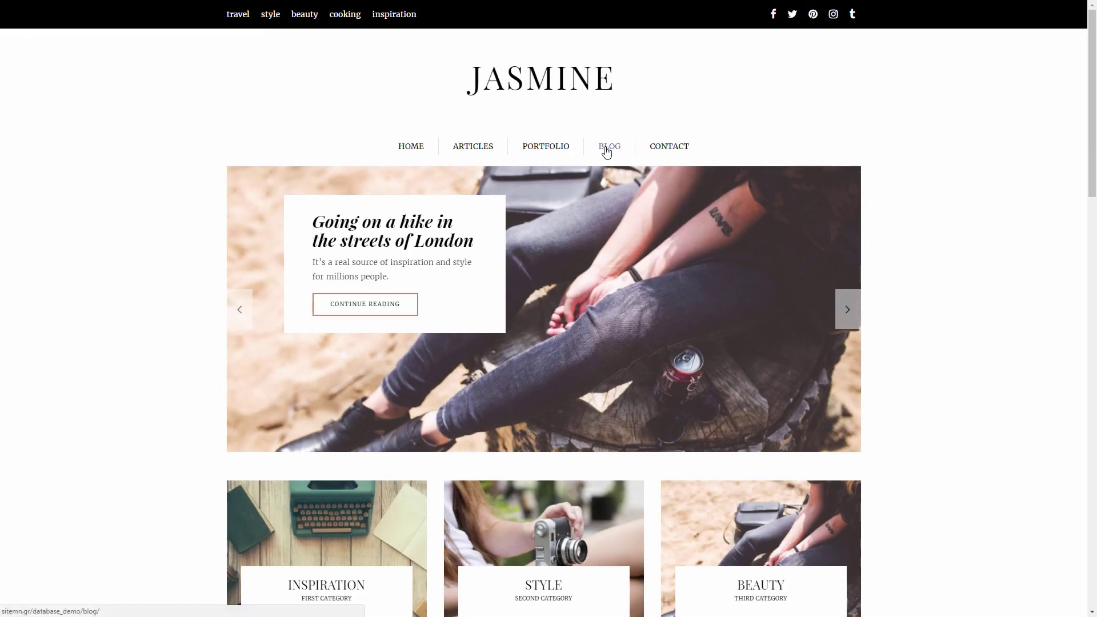
Go to the live site's Blog page and look through the full "blog example 1" article
{"action": "left_click", "coordinate": [607, 150]}
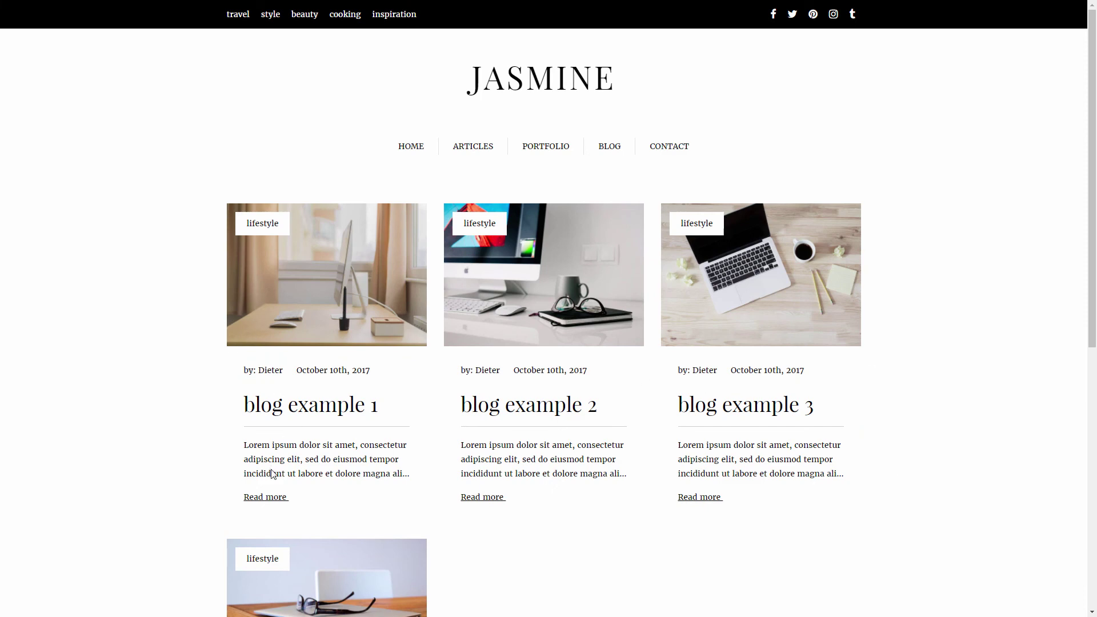
{"action": "left_click", "coordinate": [270, 502]}
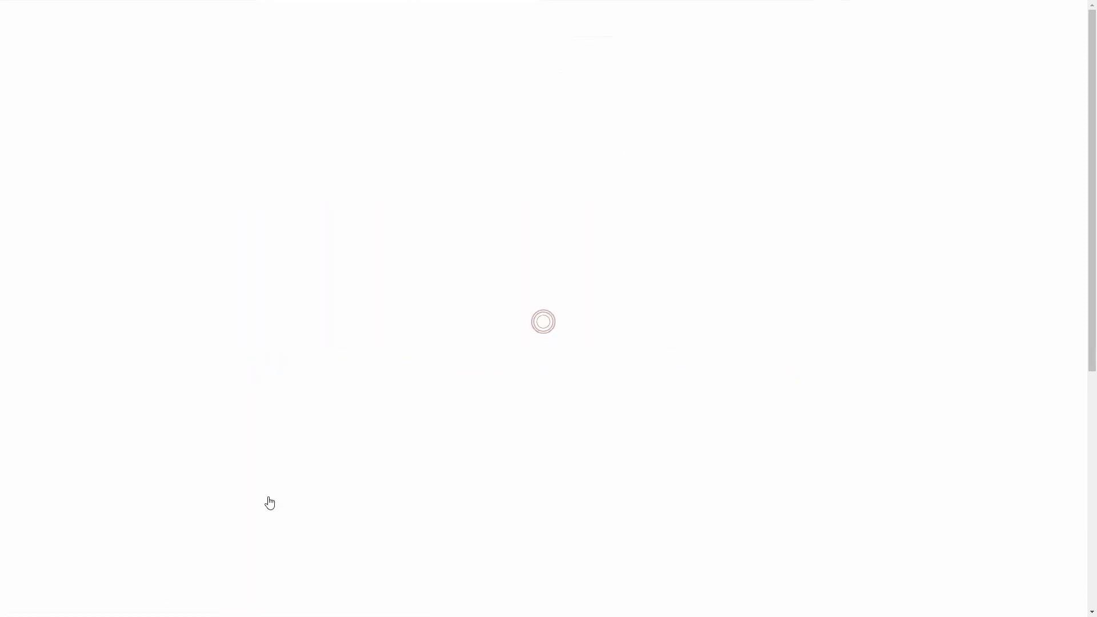
{"action": "scroll", "coordinate": [361, 229], "scroll_direction": "down", "scroll_amount": 10}
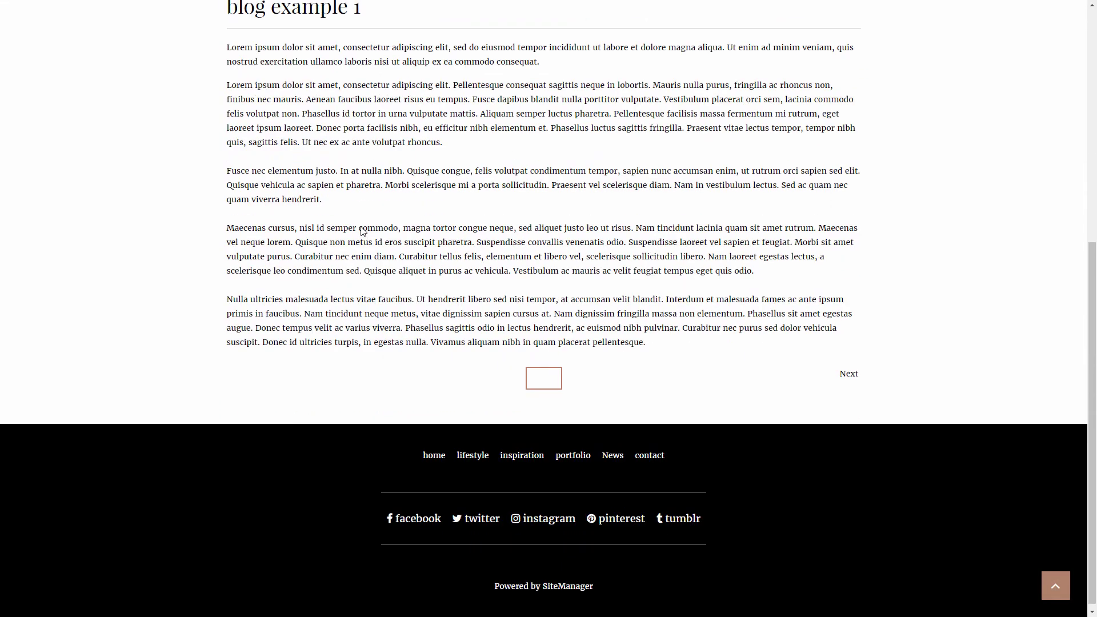
{"action": "scroll", "coordinate": [361, 228], "scroll_direction": "up", "scroll_amount": 10}
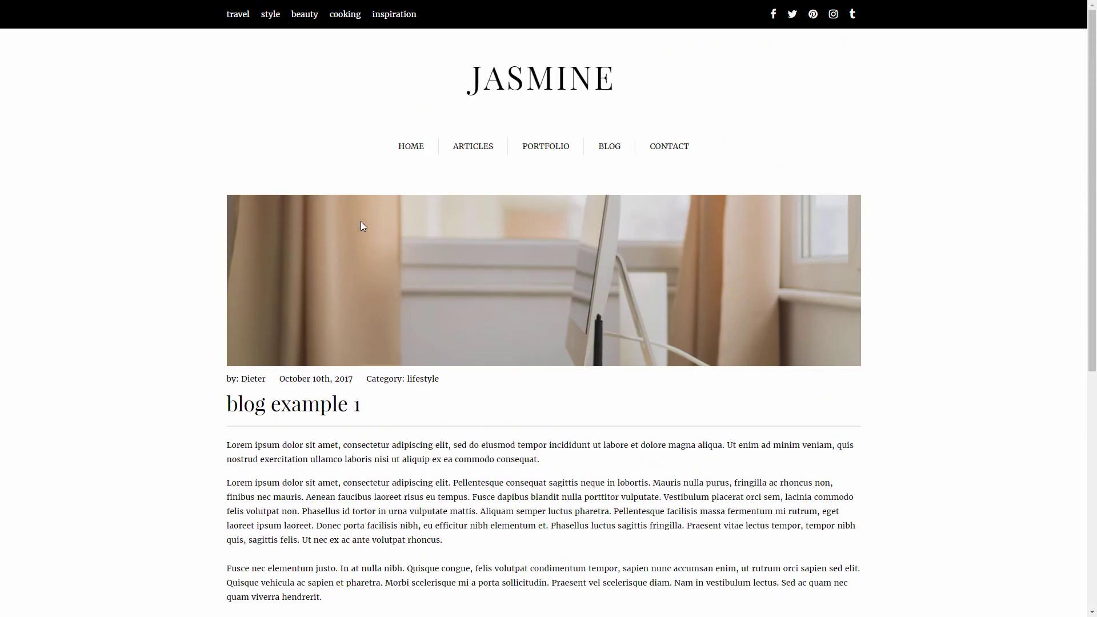